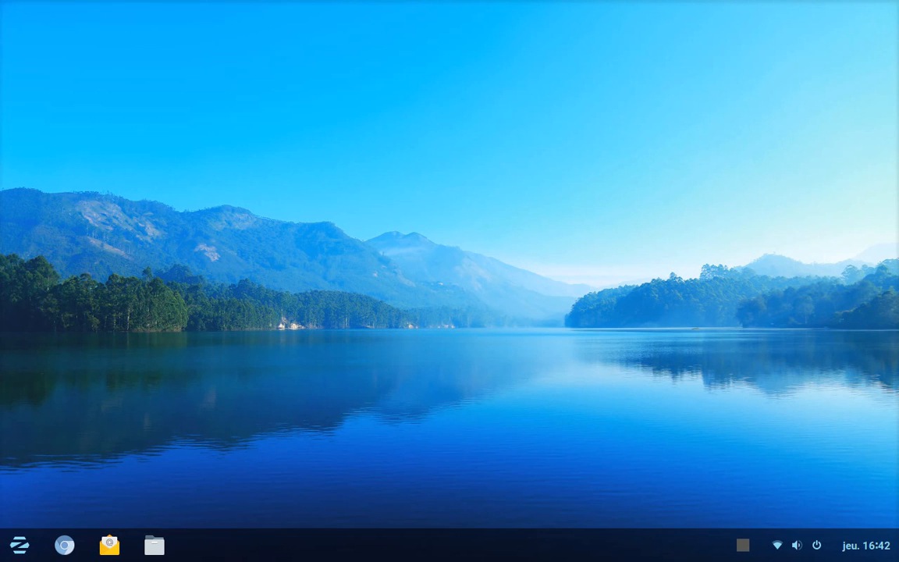
# Launch Selene Media Converter from the installed applications
pyautogui.click(19, 545)
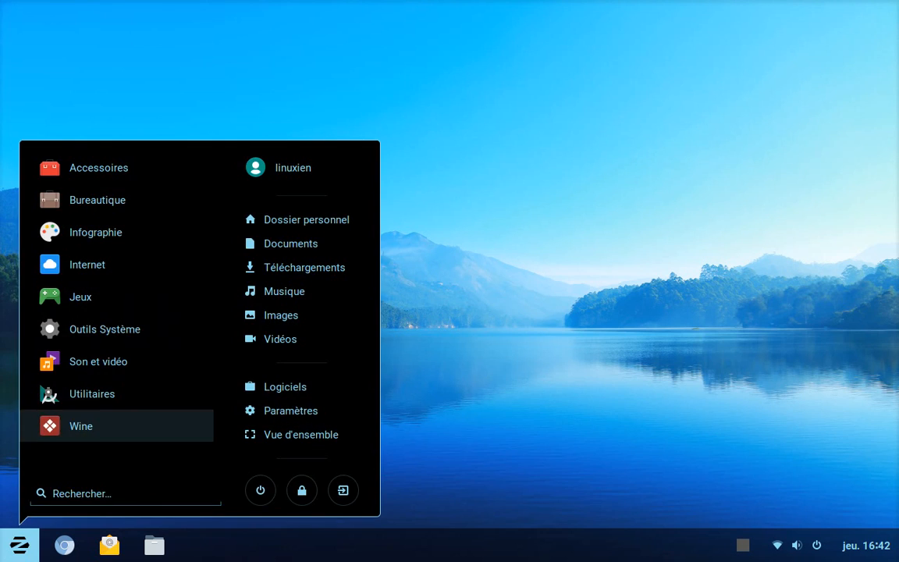
pyautogui.click(116, 361)
pyautogui.click(117, 329)
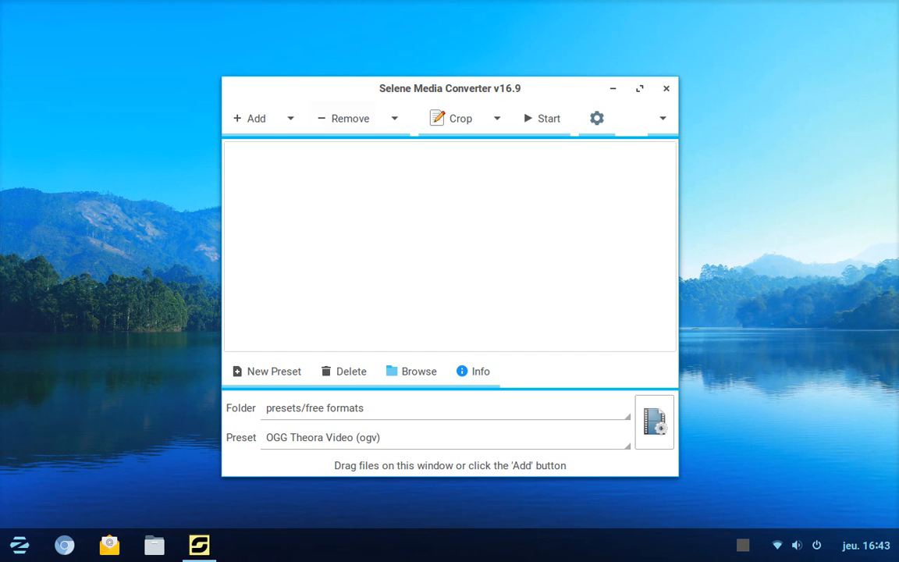
# Add the video file out-1.ogv from the home folder to the conversion list
pyautogui.click(250, 118)
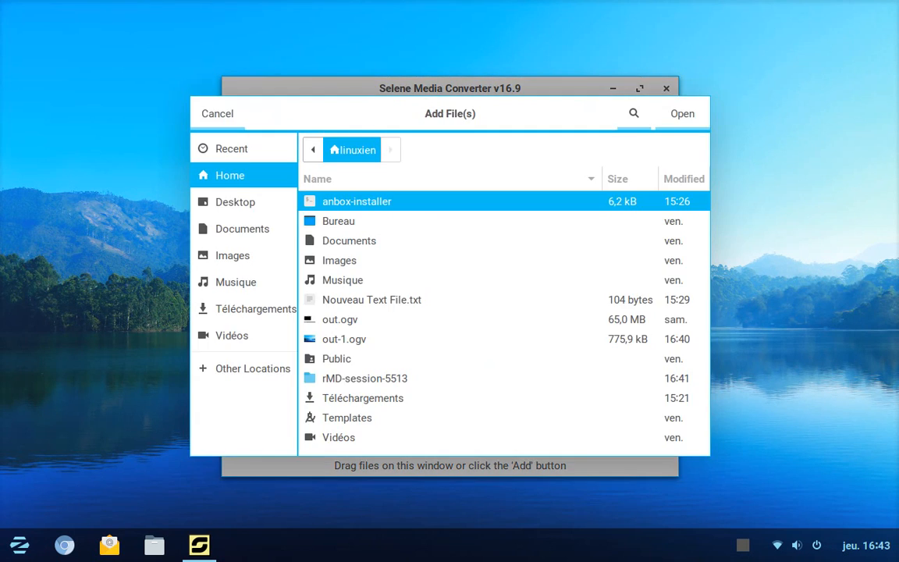
pyautogui.click(341, 320)
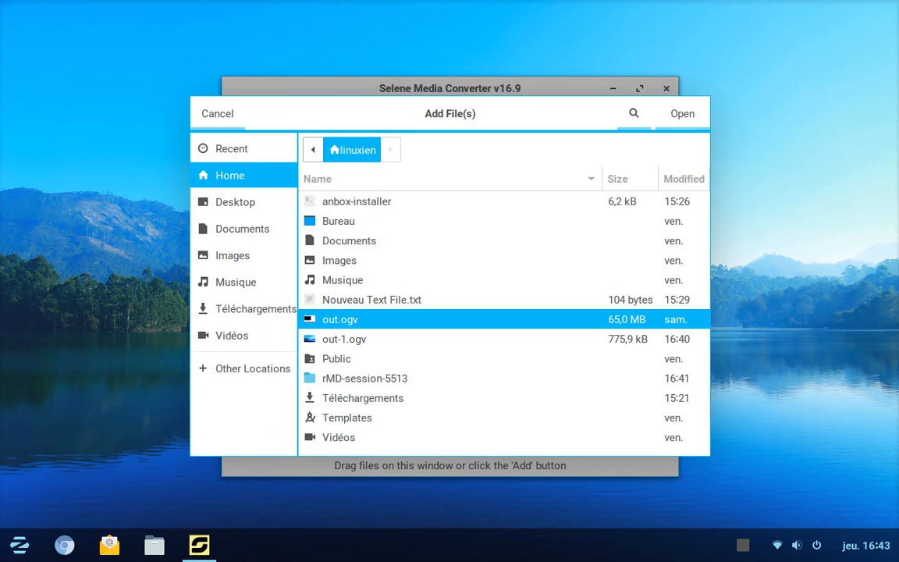
pyautogui.click(344, 338)
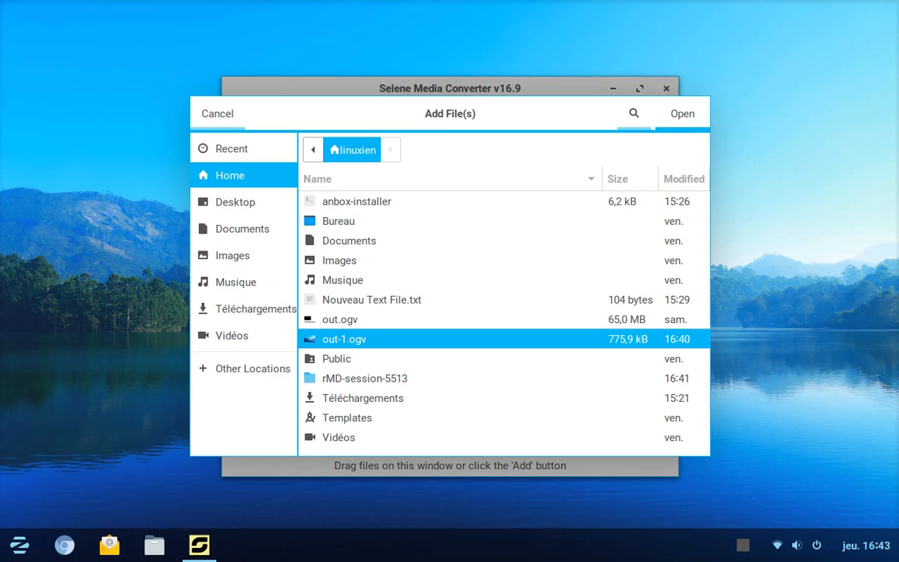
pyautogui.press('Return')
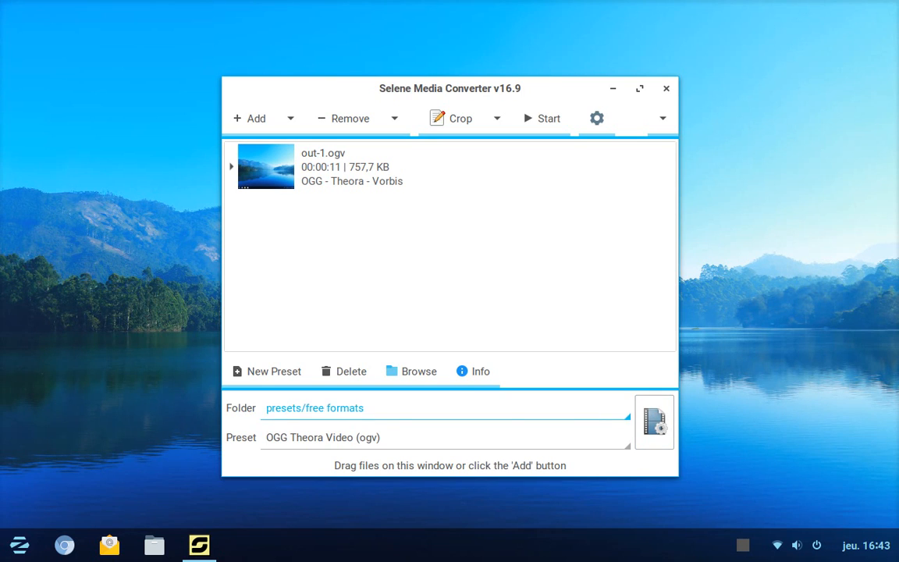
# Switch the preset folder to scripts and examine the conversion scripts it offers, without choosing another one
pyautogui.click(383, 409)
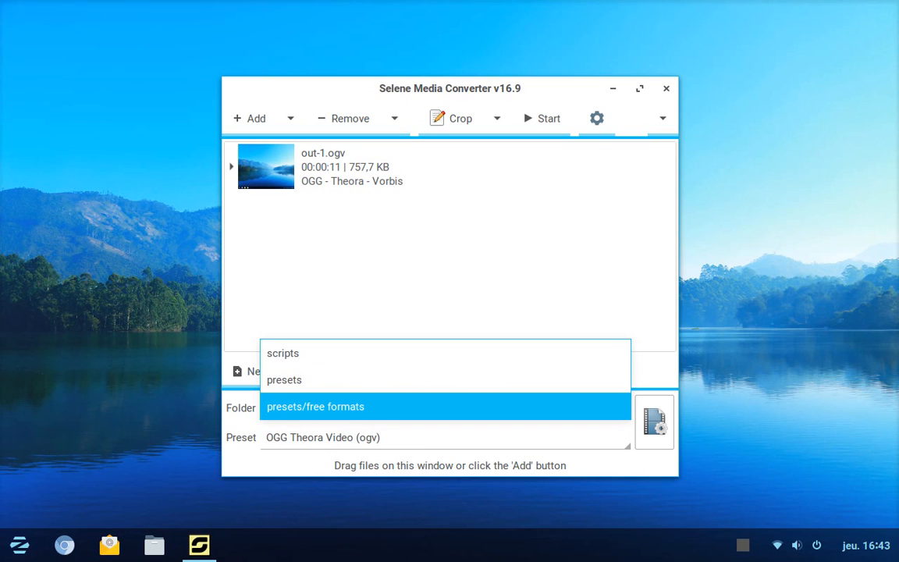
pyautogui.press('Up')
pyautogui.press('Up')
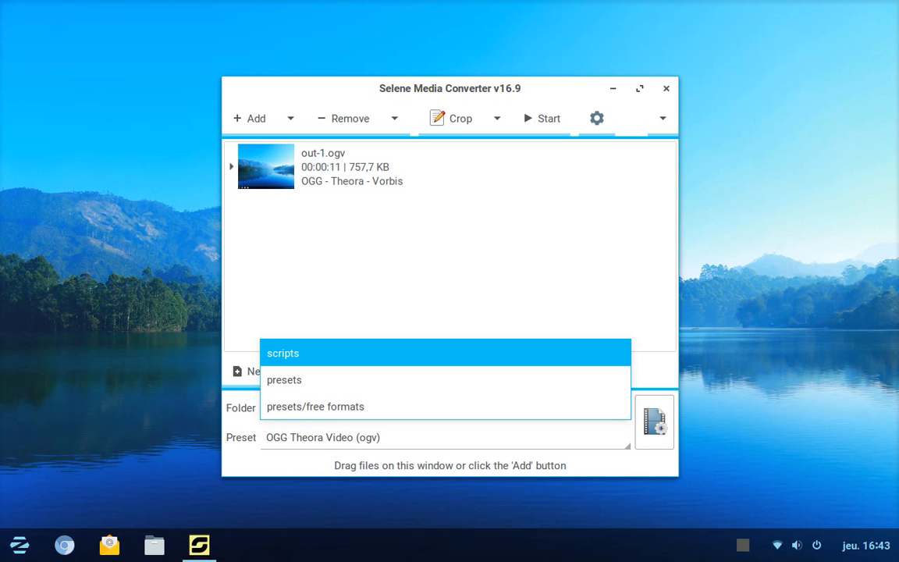
pyautogui.press('Return')
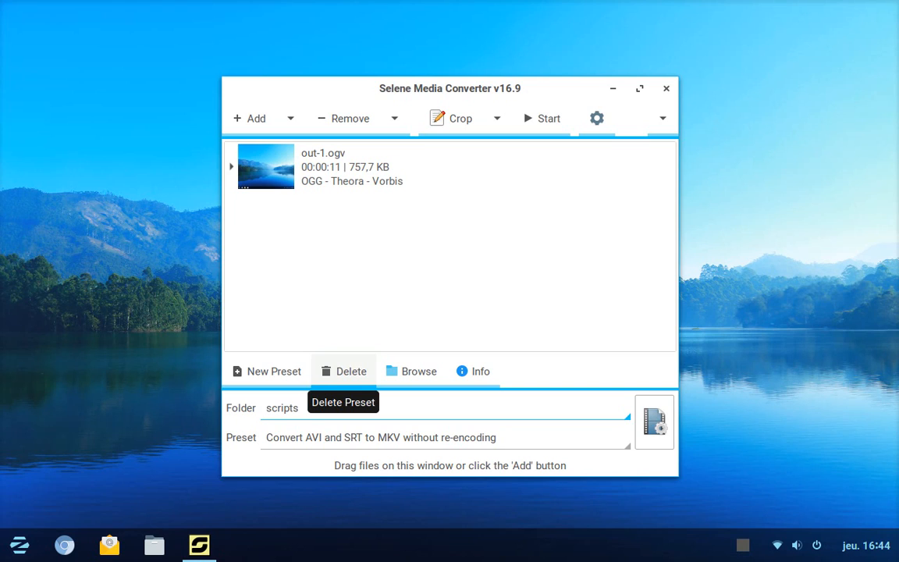
pyautogui.click(437, 438)
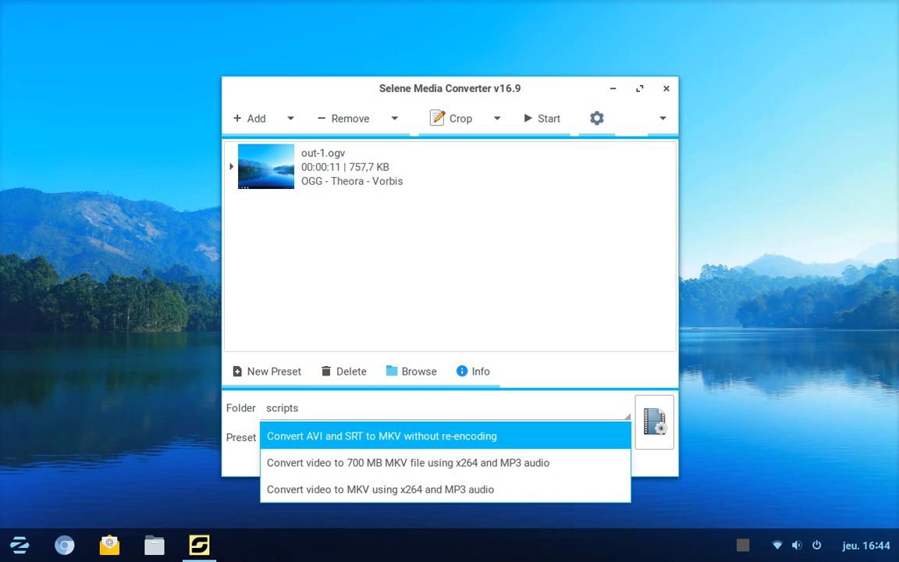
pyautogui.press('Down')
pyautogui.press('Down')
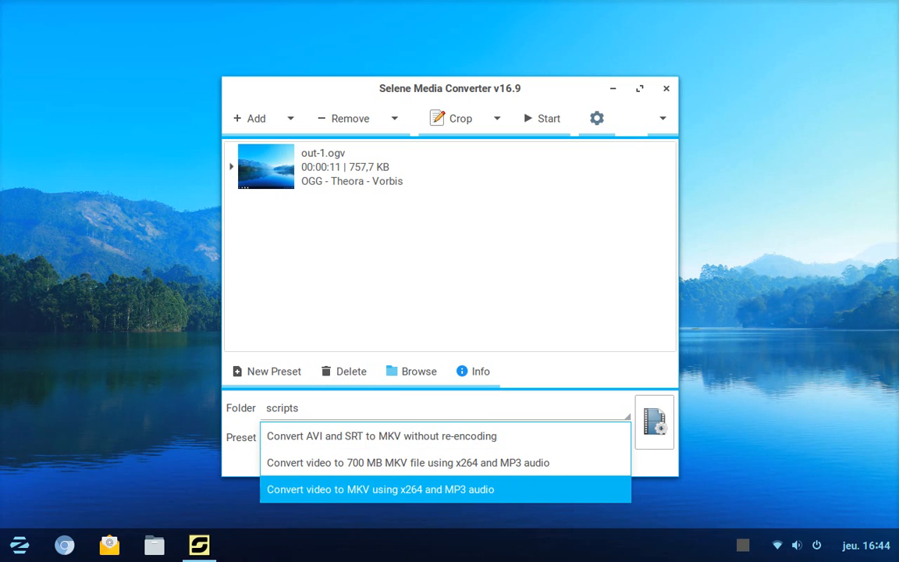
pyautogui.press('Up')
pyautogui.press('Up')
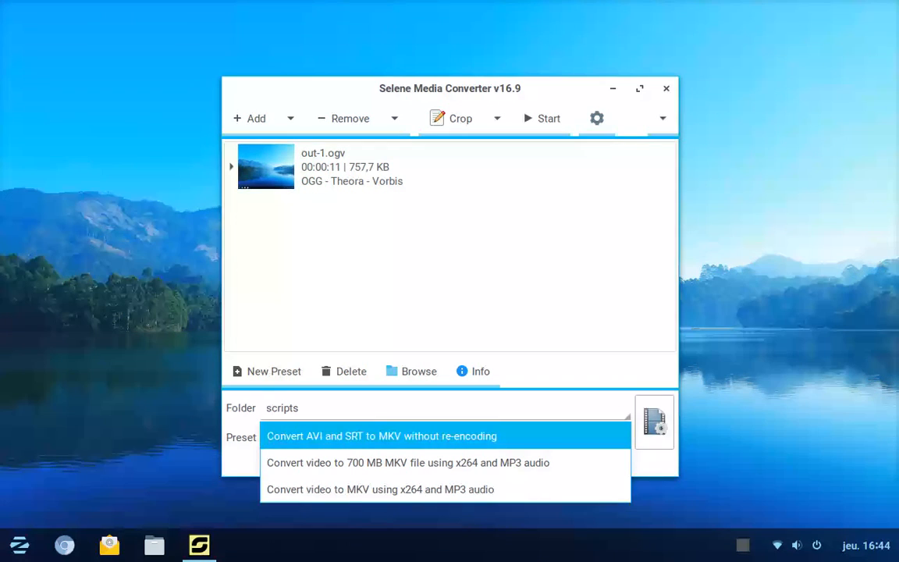
pyautogui.press('Down')
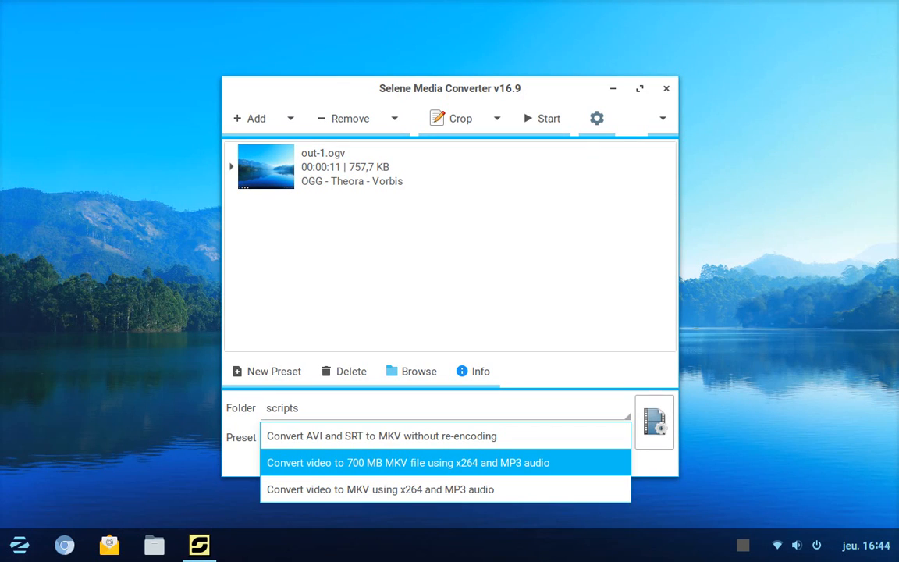
pyautogui.press('Up')
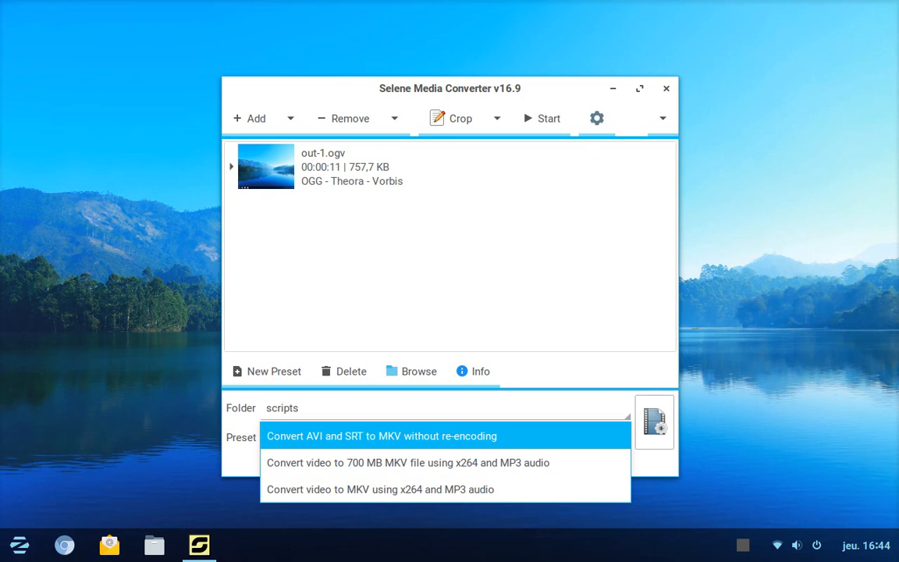
pyautogui.press('Down')
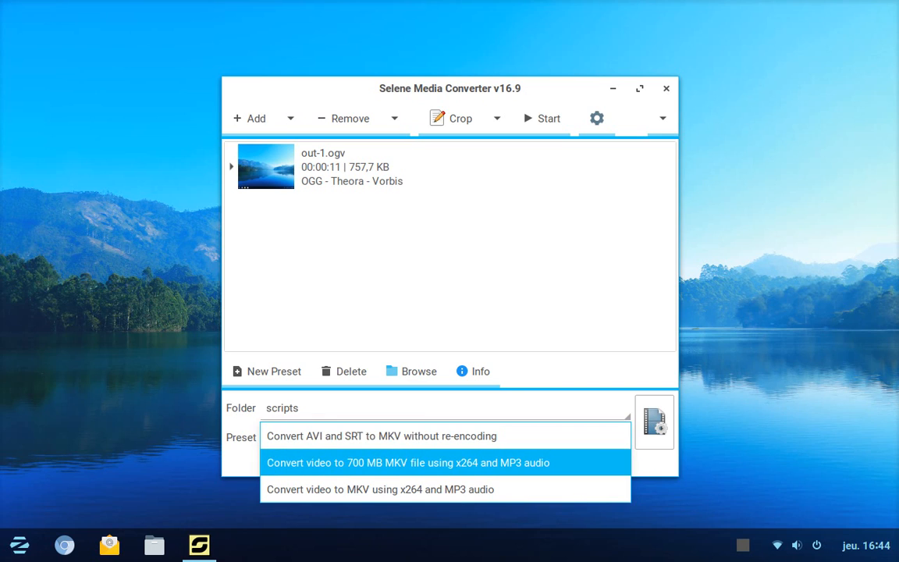
pyautogui.press('Up')
pyautogui.press('Down')
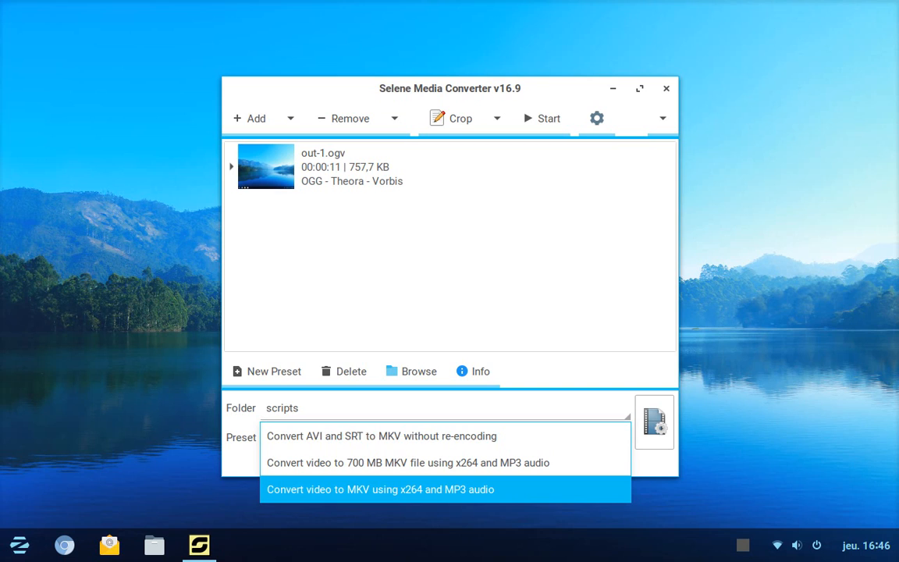
pyautogui.press('Escape')
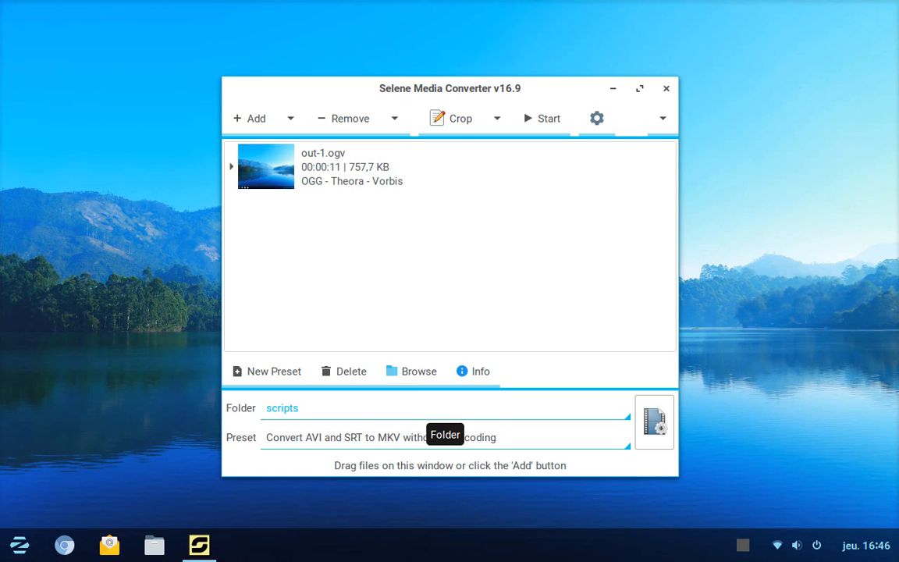
# Switch the preset folder to presets and look through its audio and video formats from AC3 Audio to WebM Video
pyautogui.click(411, 408)
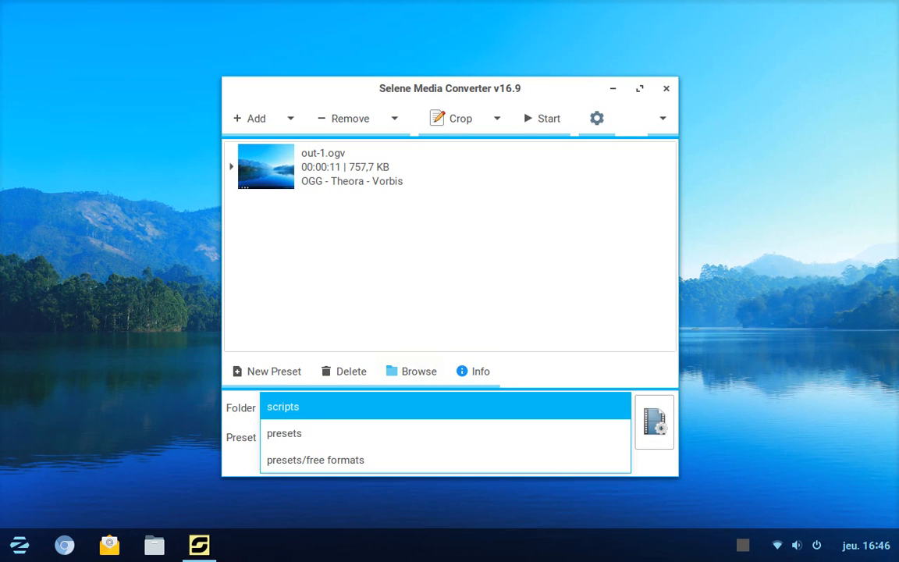
pyautogui.click(412, 434)
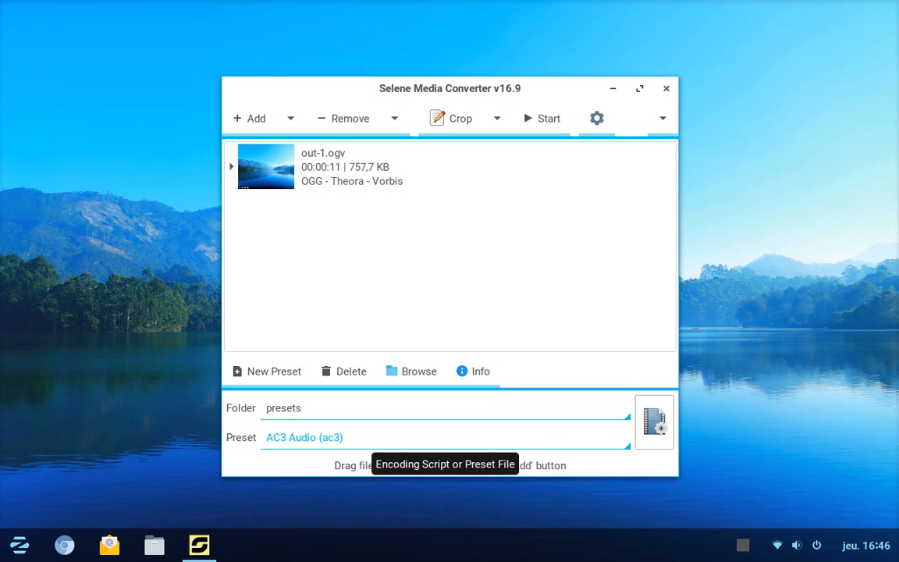
pyautogui.click(411, 437)
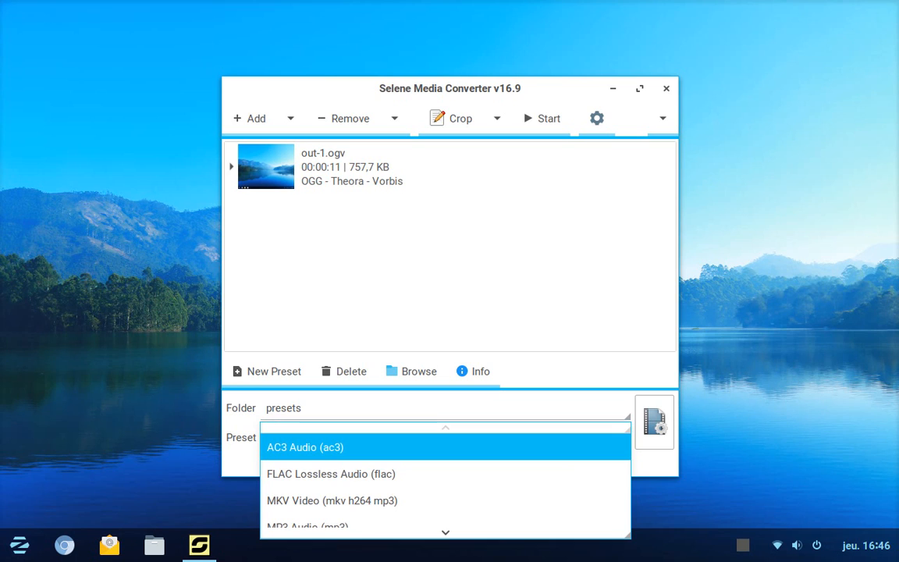
pyautogui.moveTo(446, 533)
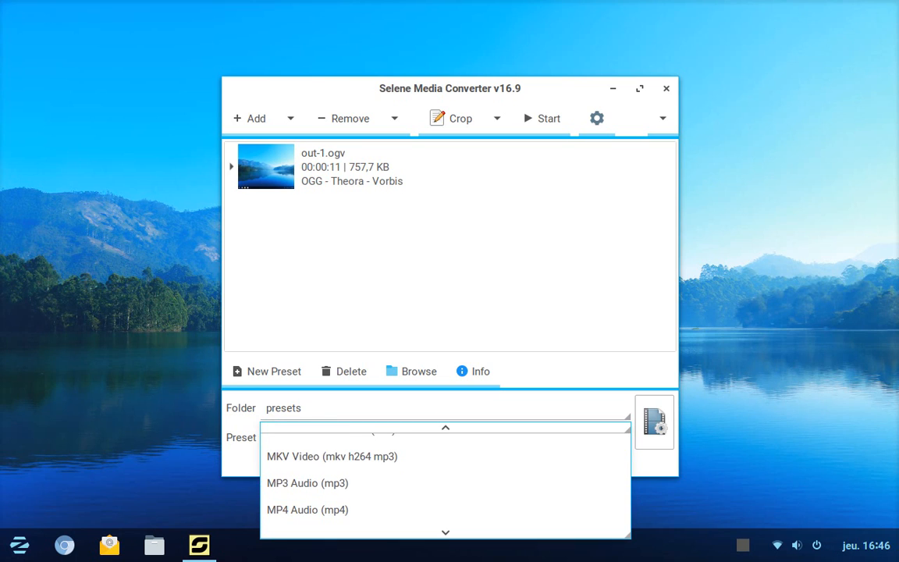
pyautogui.moveTo(446, 427)
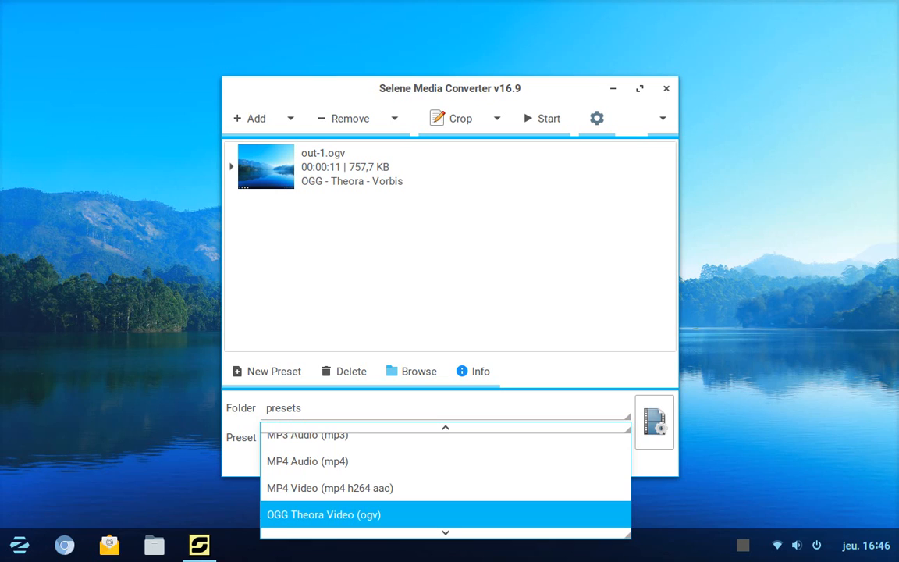
pyautogui.press('Down')
pyautogui.press('Down')
pyautogui.press('Up')
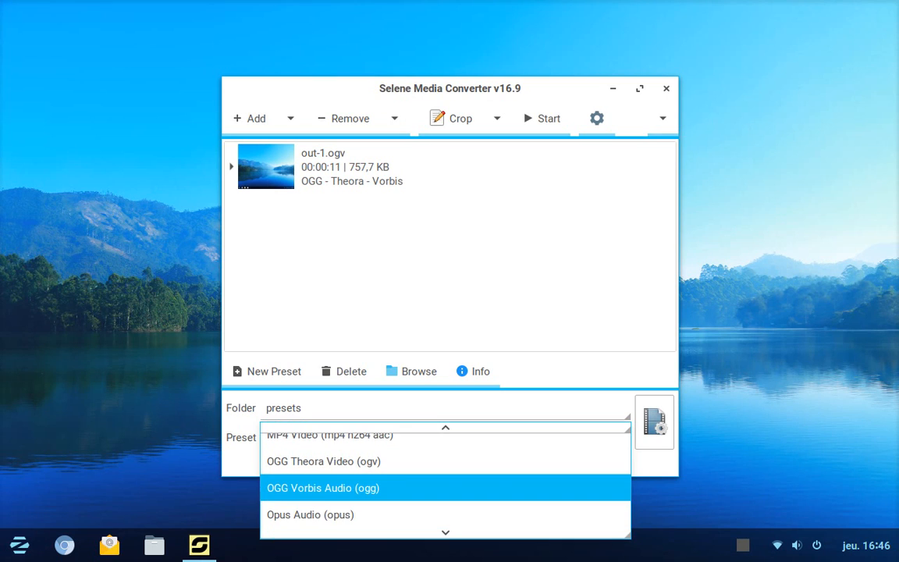
pyautogui.press('Up')
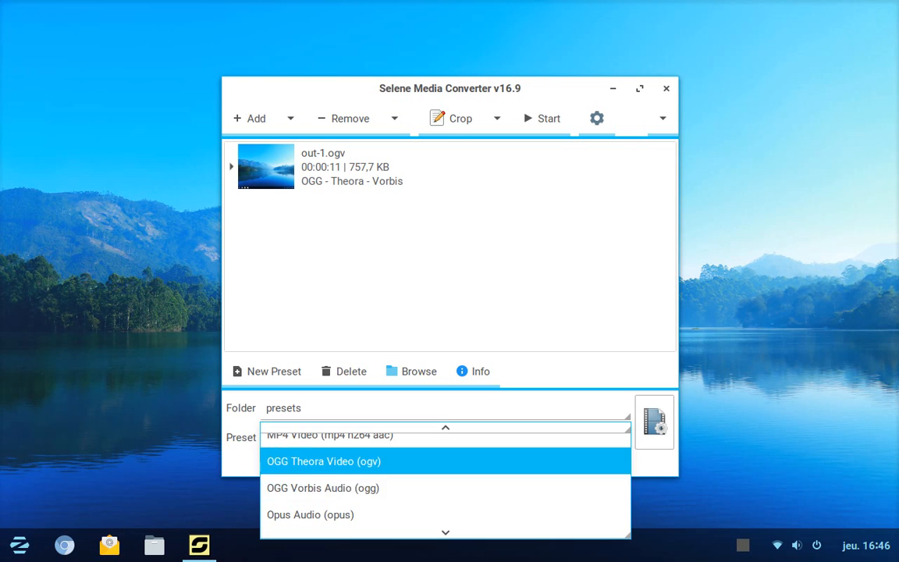
pyautogui.press('Down')
pyautogui.press('Up')
pyautogui.press('Down')
pyautogui.press('Up')
pyautogui.press('Down')
pyautogui.press('Down')
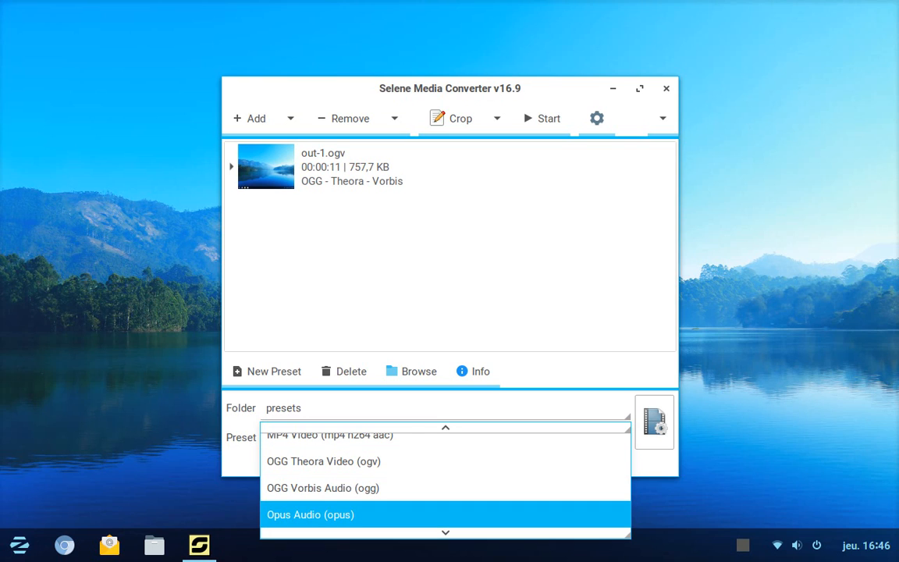
pyautogui.press('Down')
pyautogui.press('Down')
pyautogui.press('Up')
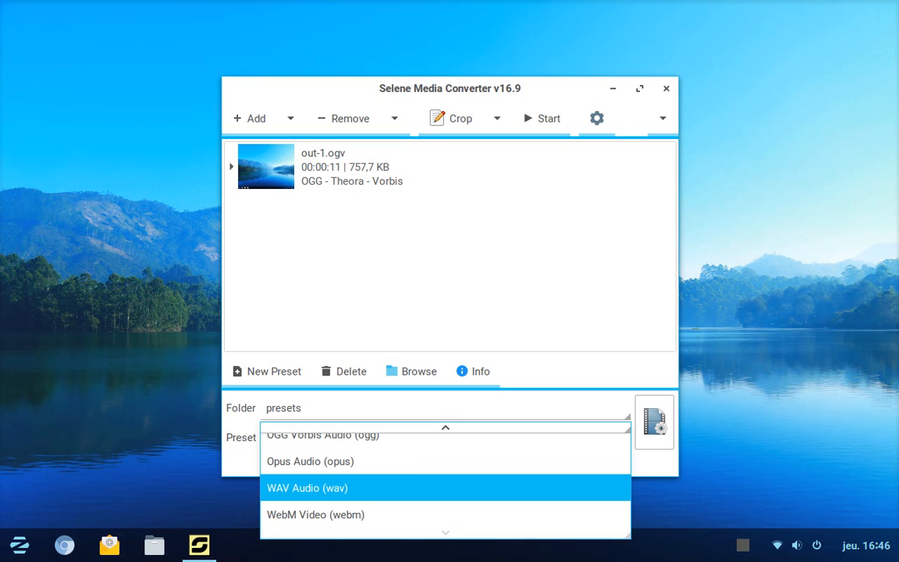
pyautogui.press('Down')
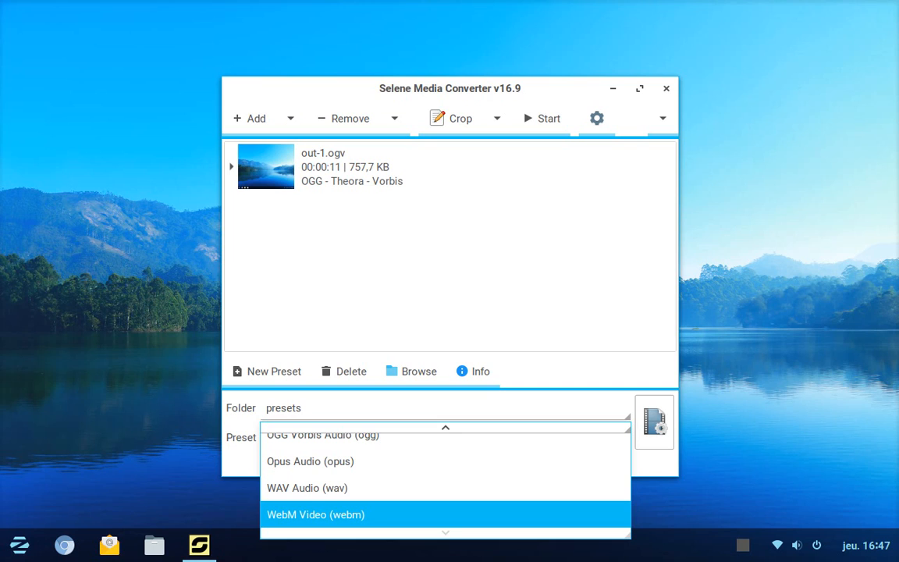
pyautogui.press('Up')
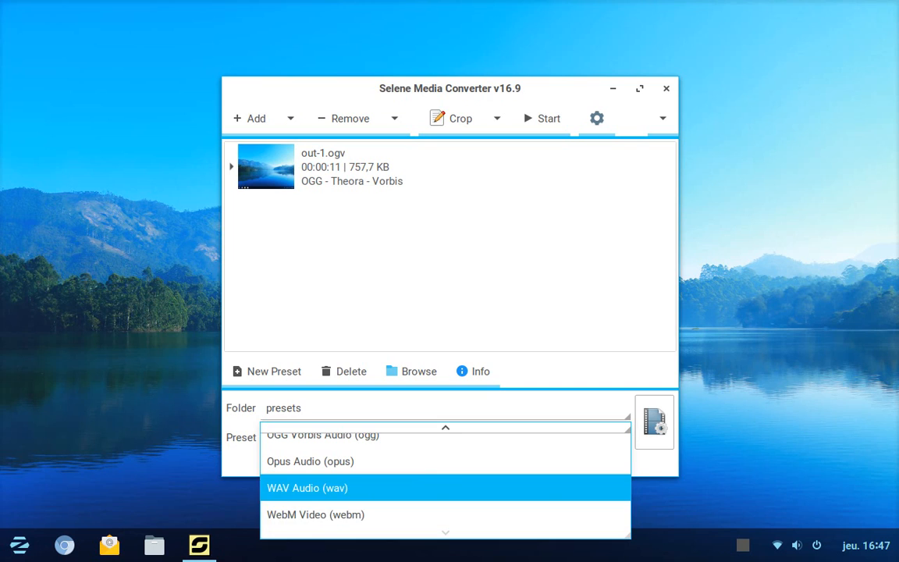
pyautogui.press('Down')
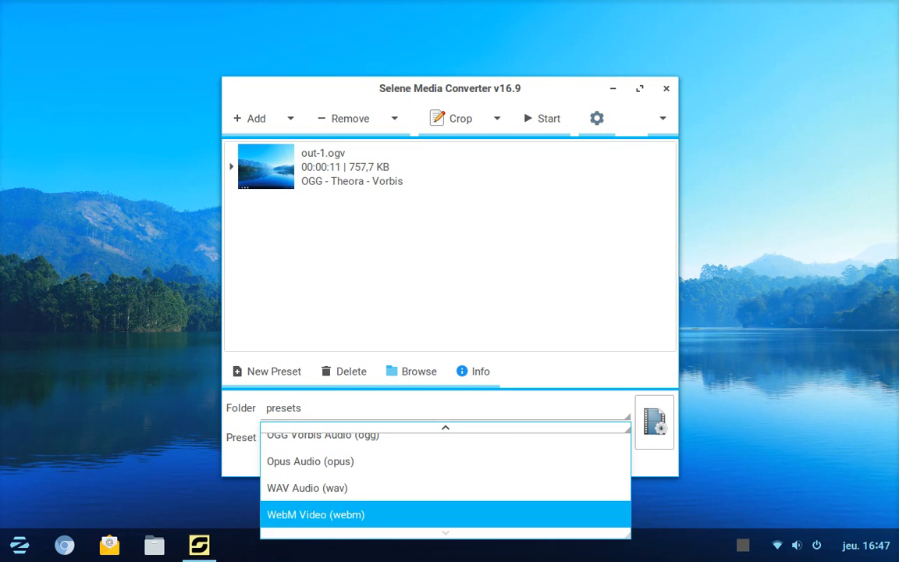
pyautogui.press('Escape')
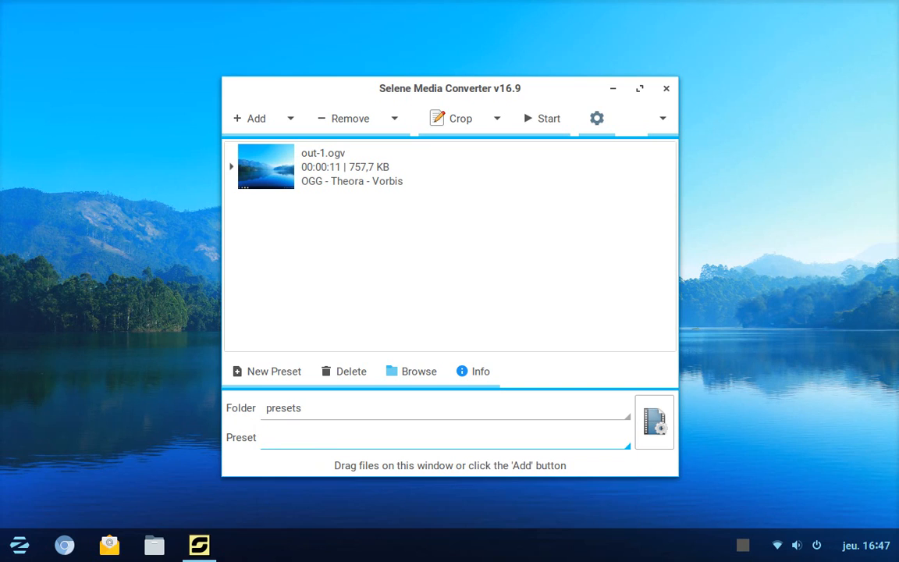
# Set the preset folder to presets/free formats and review its available formats, keeping OGG Theora Video (ogv)
pyautogui.click(421, 408)
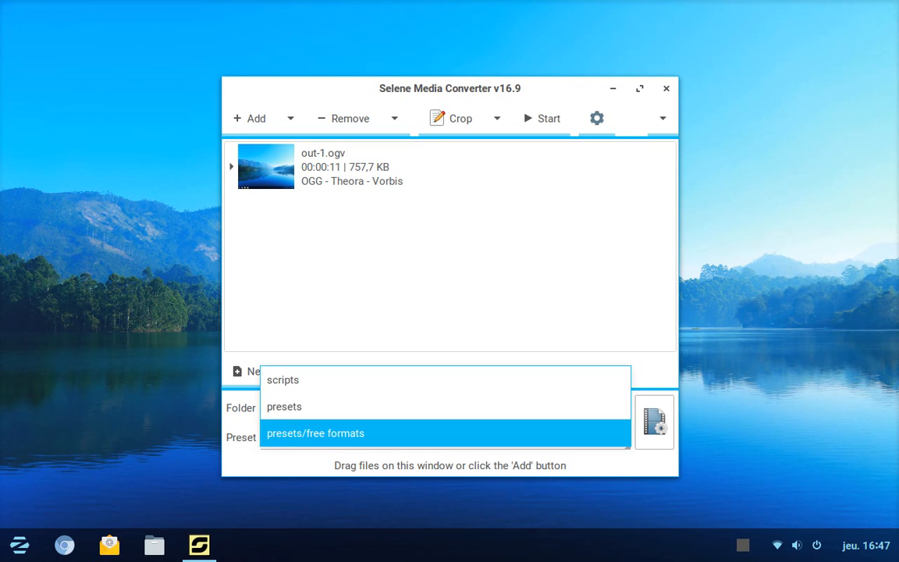
pyautogui.press('Return')
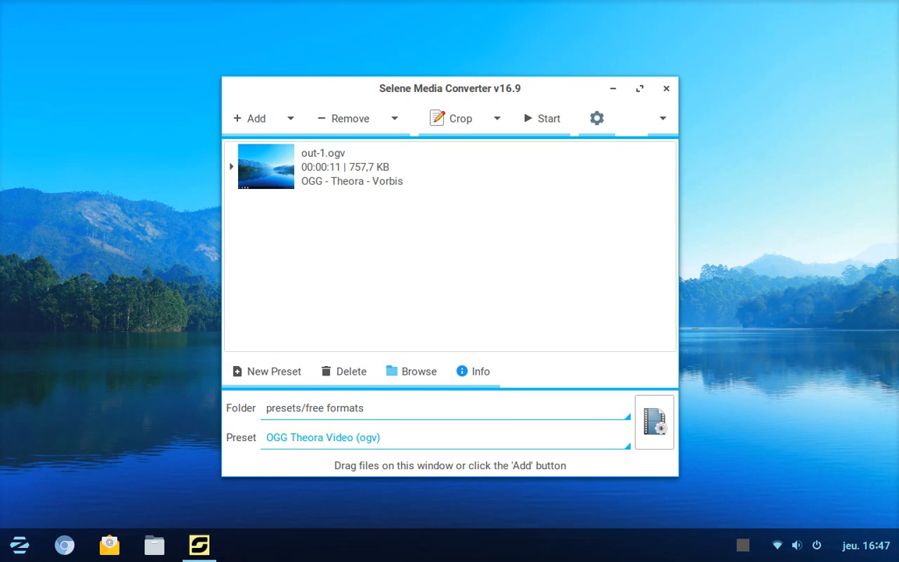
pyautogui.click(445, 437)
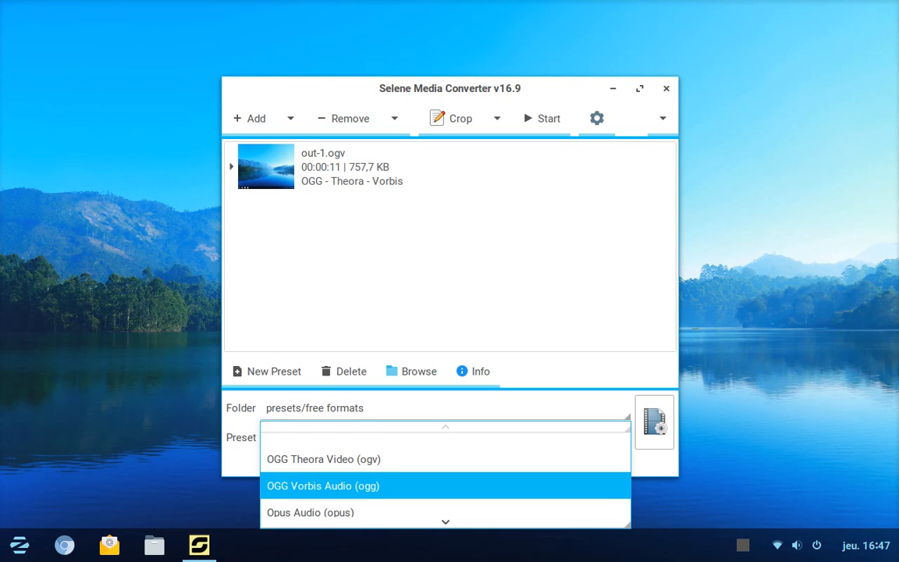
pyautogui.press('Down')
pyautogui.press('Down')
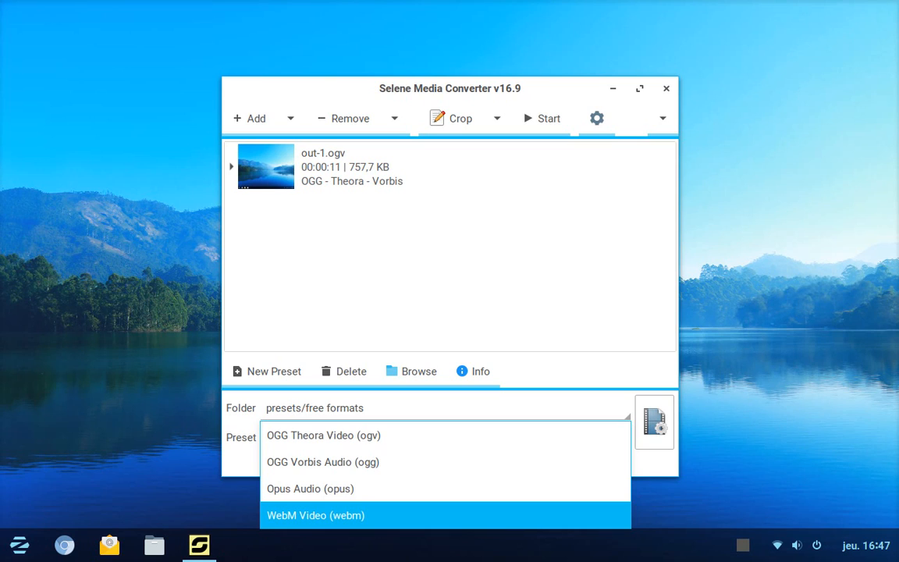
pyautogui.press('Escape')
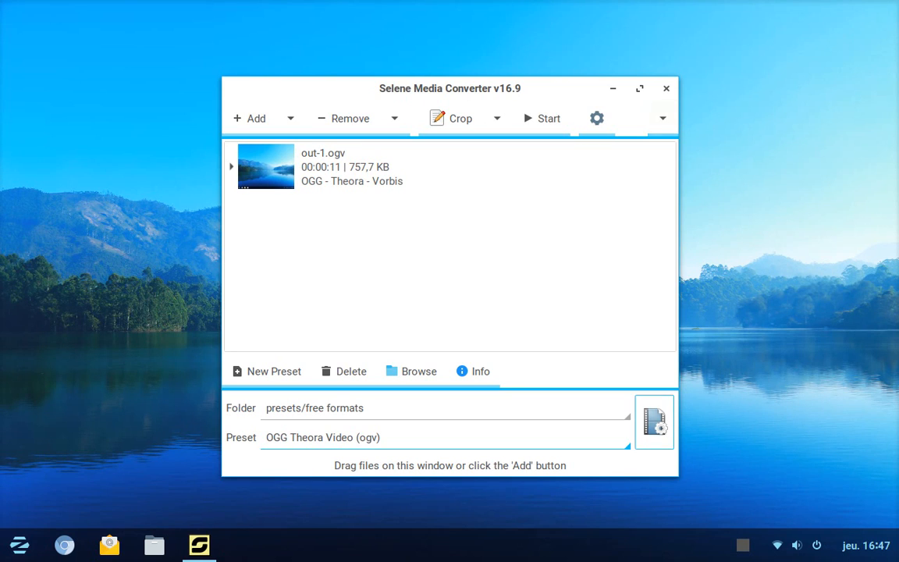
# Open the OGG Theora Video (ogv) preset for editing and set its file format to MPEG4 Video (*.mp4)
pyautogui.click(655, 421)
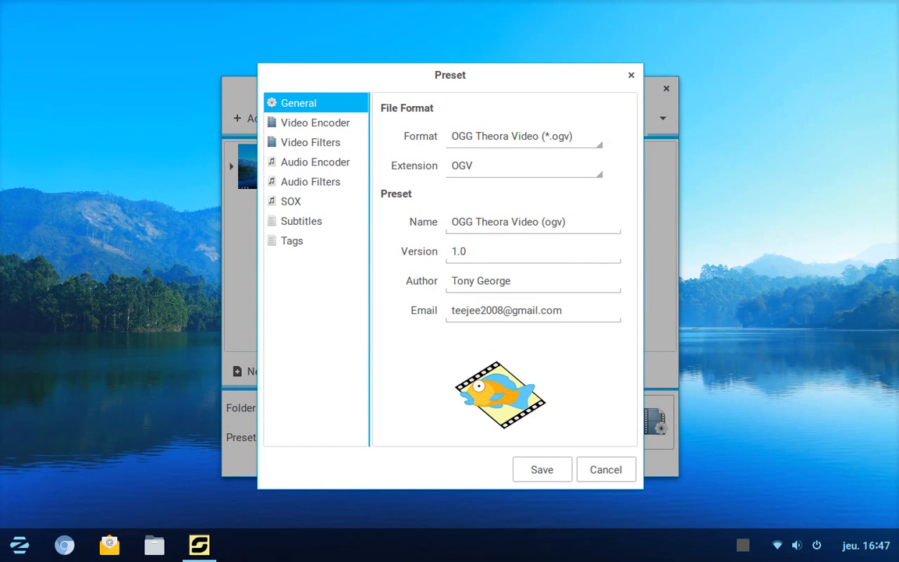
pyautogui.click(631, 75)
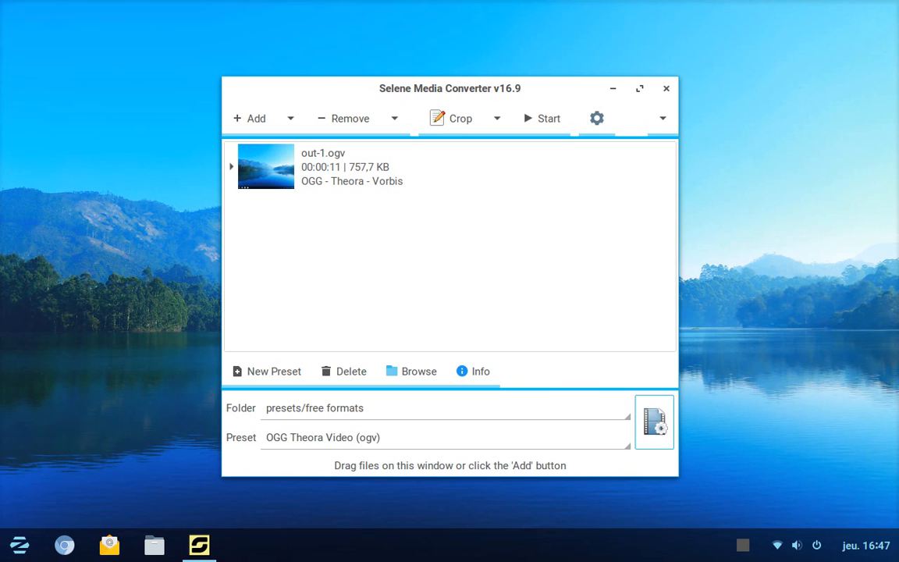
pyautogui.click(654, 421)
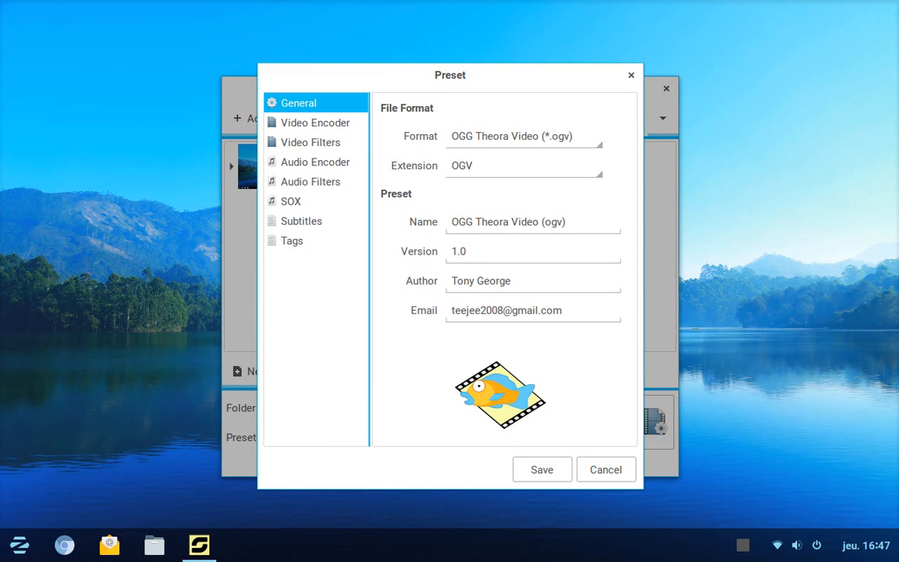
pyautogui.click(524, 138)
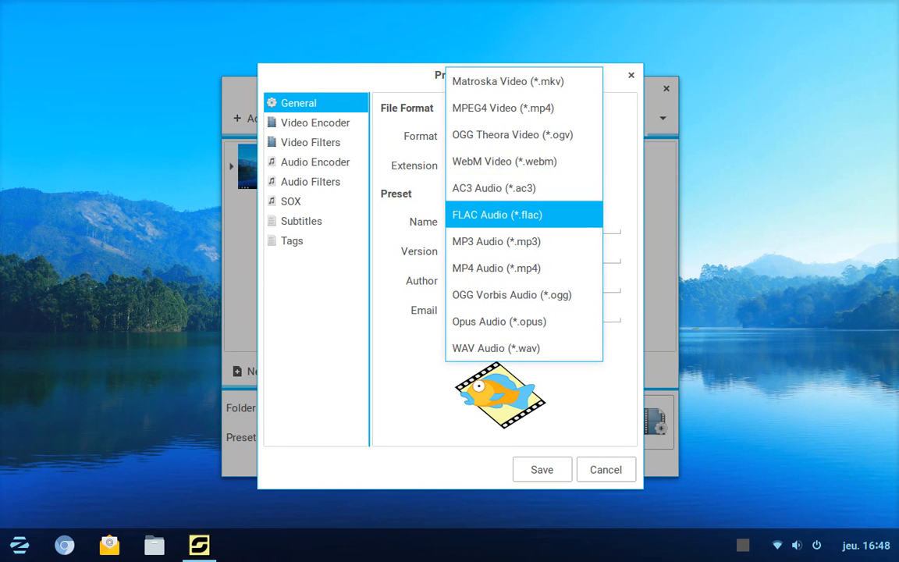
pyautogui.click(504, 108)
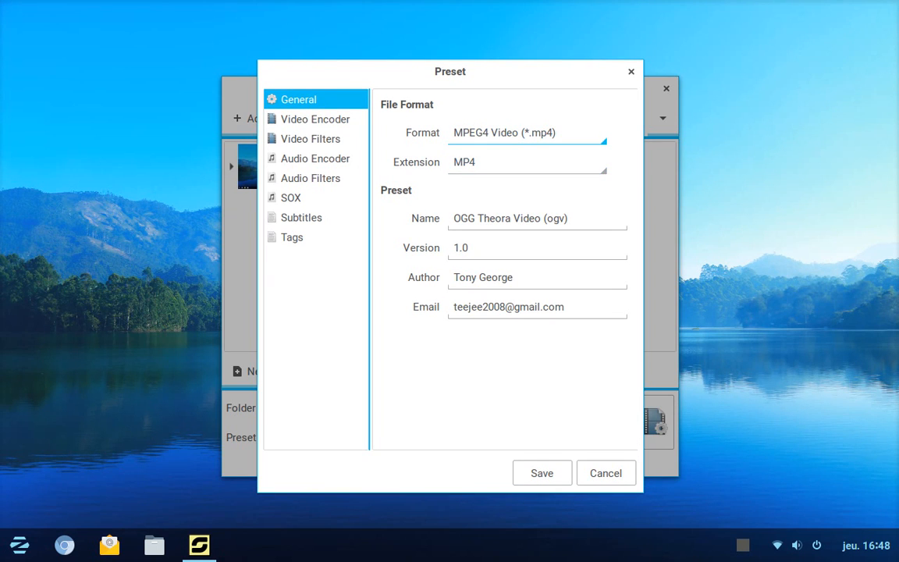
# Set the preset's video codec to H.265 / MPEG-H HEVC (x265) with the Variable Bitrate / CRF encoding mode
pyautogui.click(315, 120)
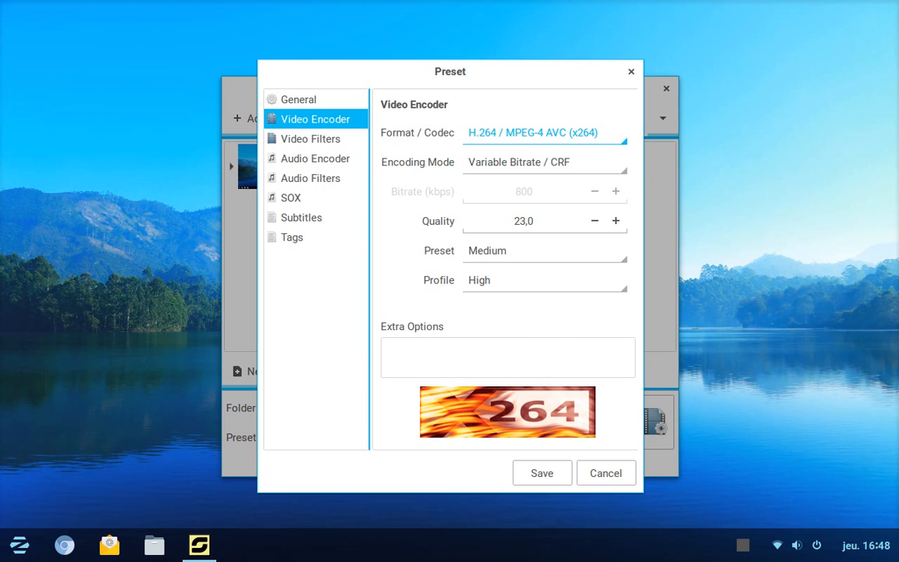
pyautogui.click(544, 133)
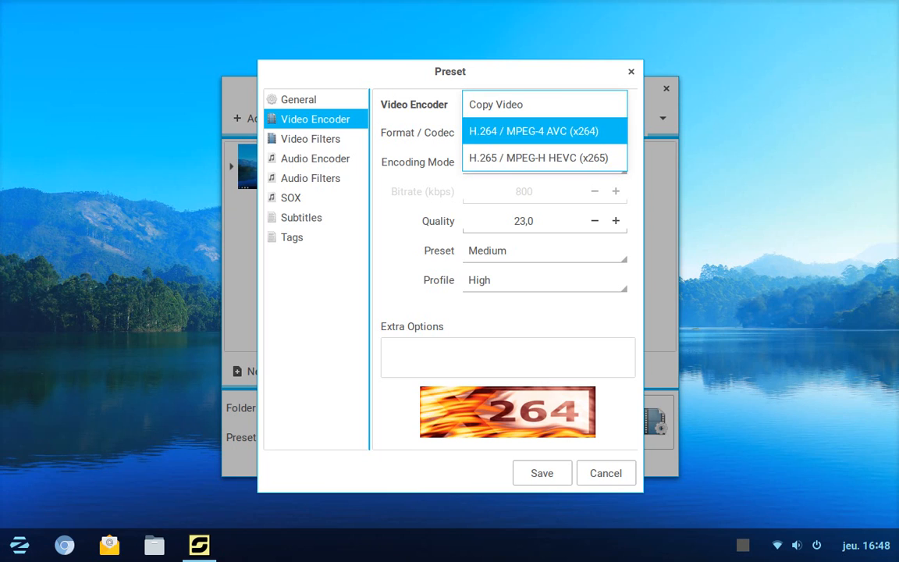
pyautogui.click(539, 158)
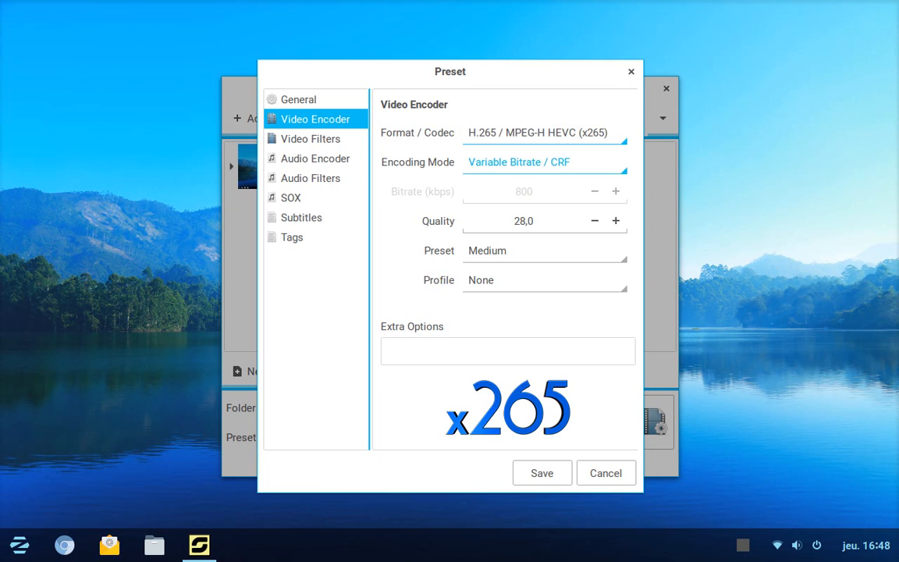
pyautogui.click(539, 161)
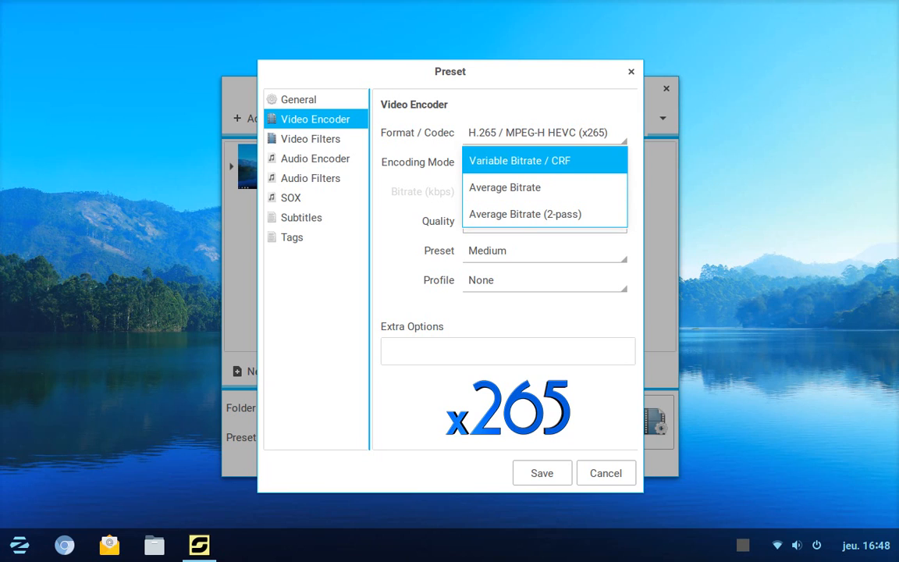
pyautogui.click(537, 161)
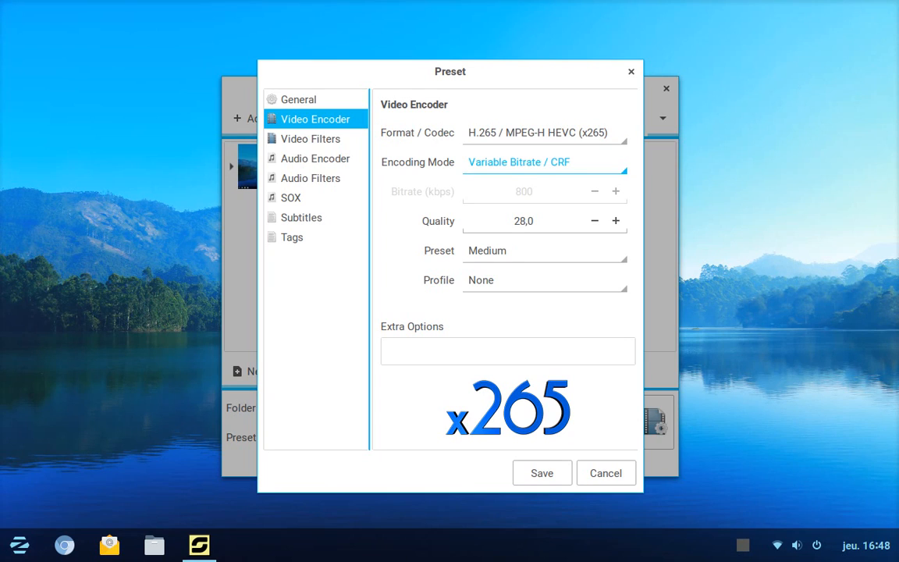
# Set the video encoder's speed preset to VerySlow and look through the profiles, keeping None
pyautogui.click(538, 251)
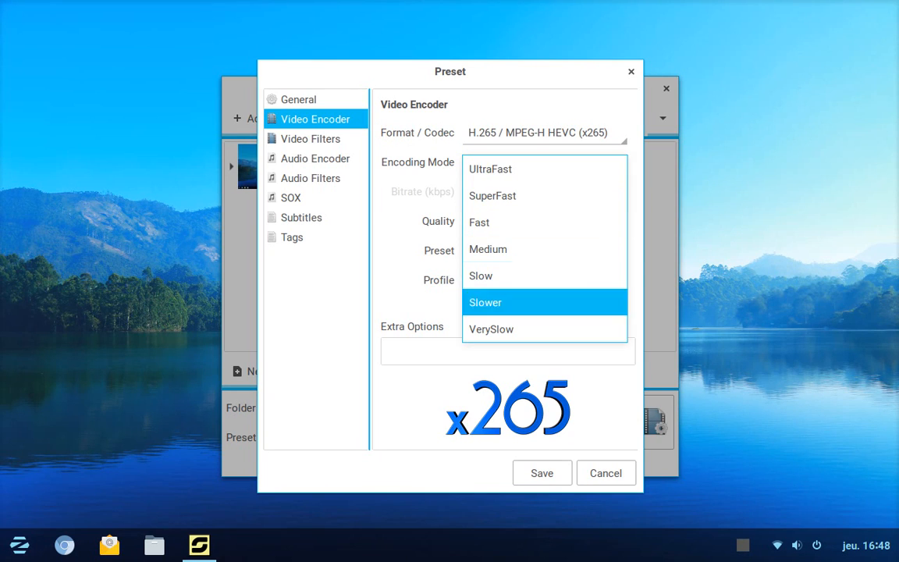
pyautogui.click(539, 329)
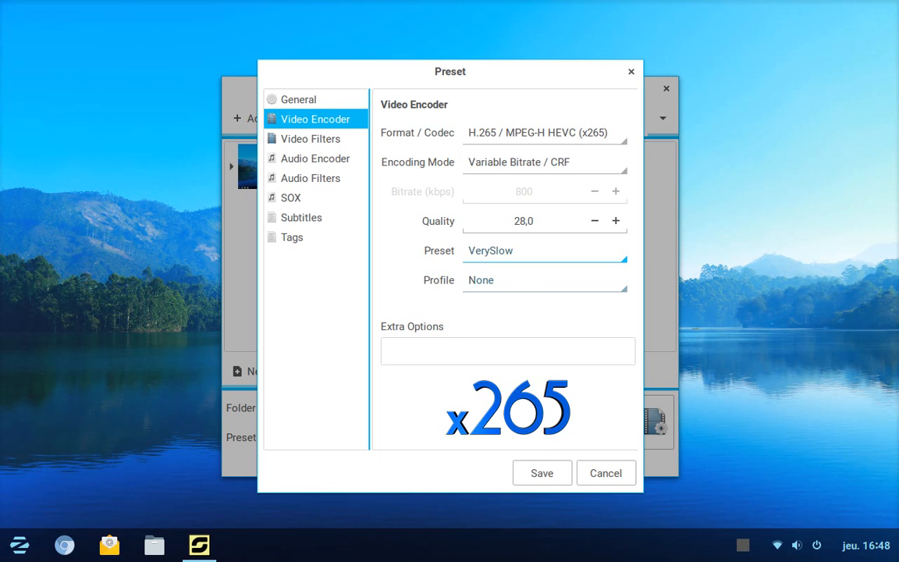
pyautogui.press('Tab')
pyautogui.click(544, 280)
pyautogui.press('Down')
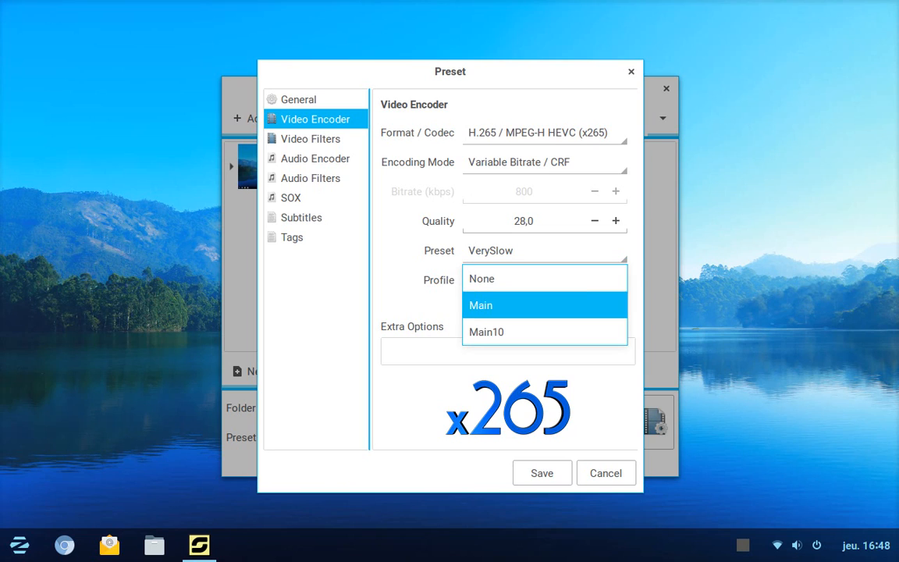
pyautogui.press('Down')
pyautogui.press('Up')
pyautogui.press('Up')
pyautogui.press('Return')
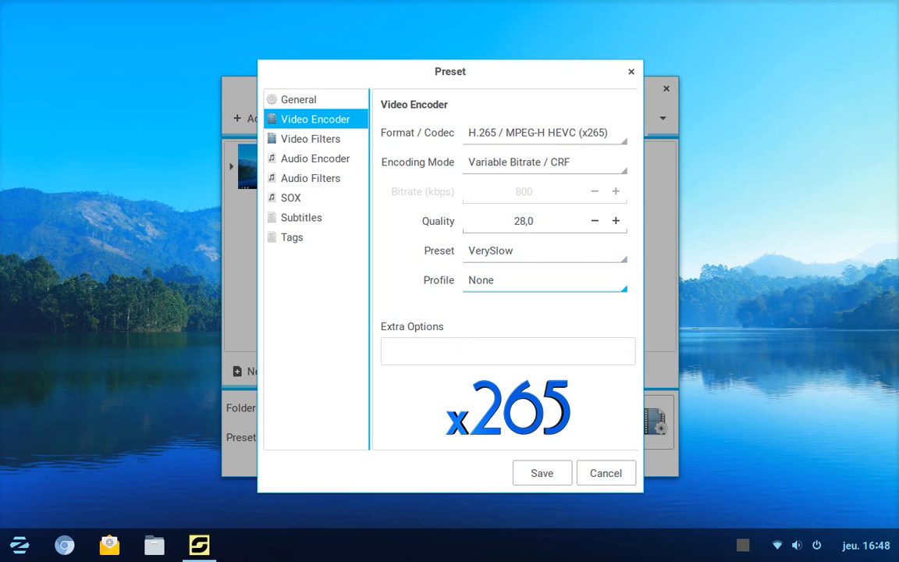
# Try the 320p and Custom resolutions in the video filters, and settle on 1080p with the Bicubic resize method
pyautogui.click(311, 139)
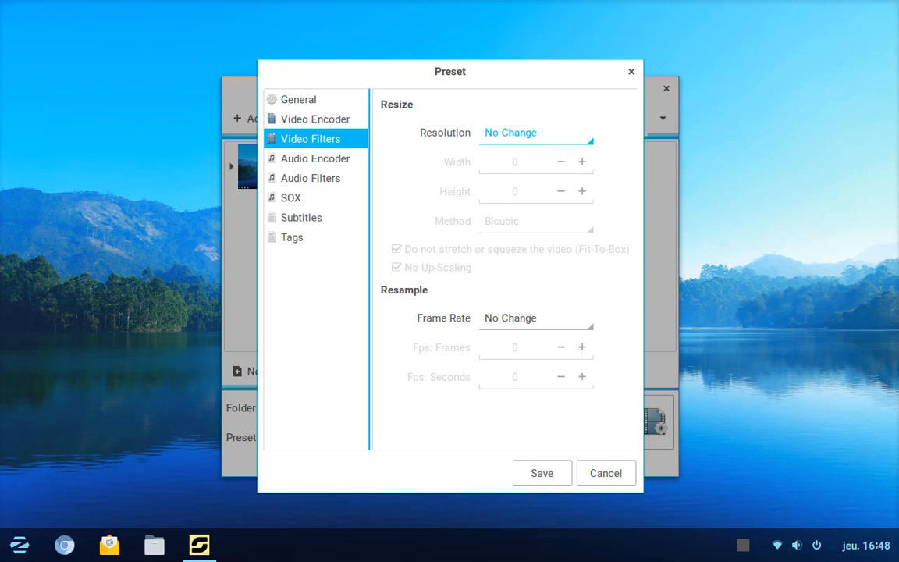
pyautogui.click(536, 133)
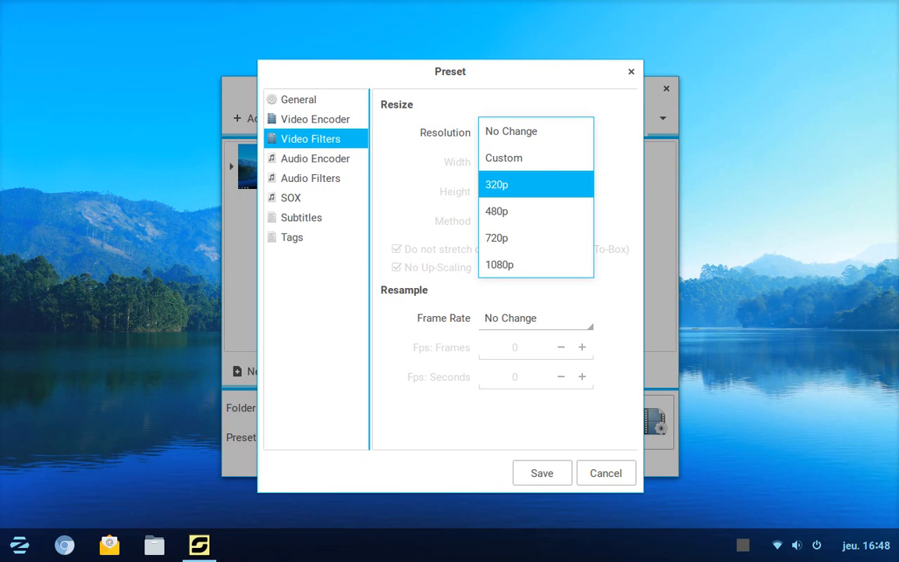
pyautogui.click(531, 185)
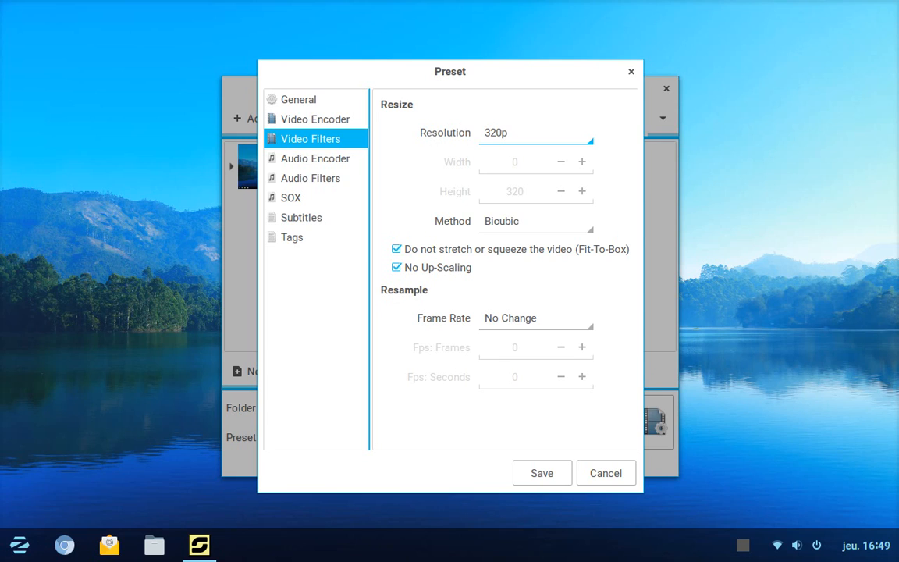
pyautogui.click(536, 134)
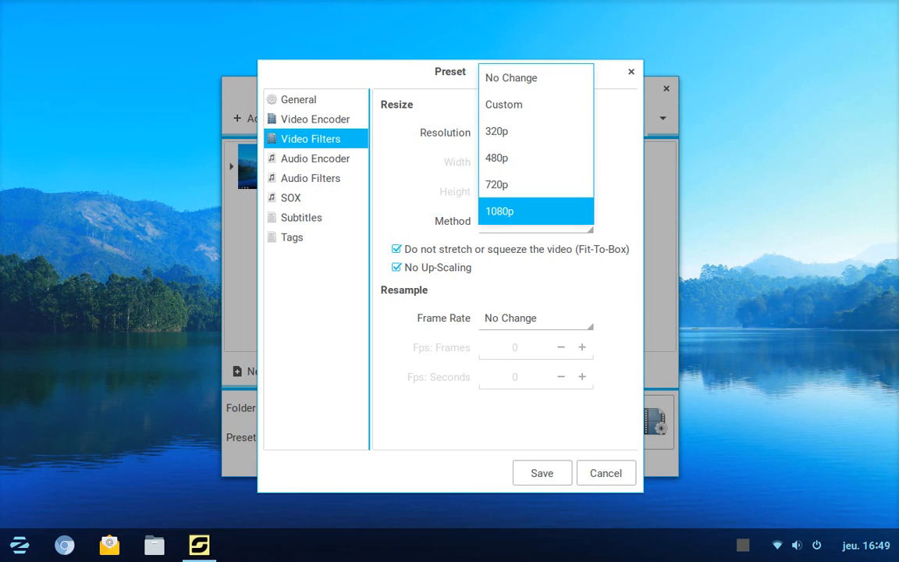
pyautogui.click(537, 105)
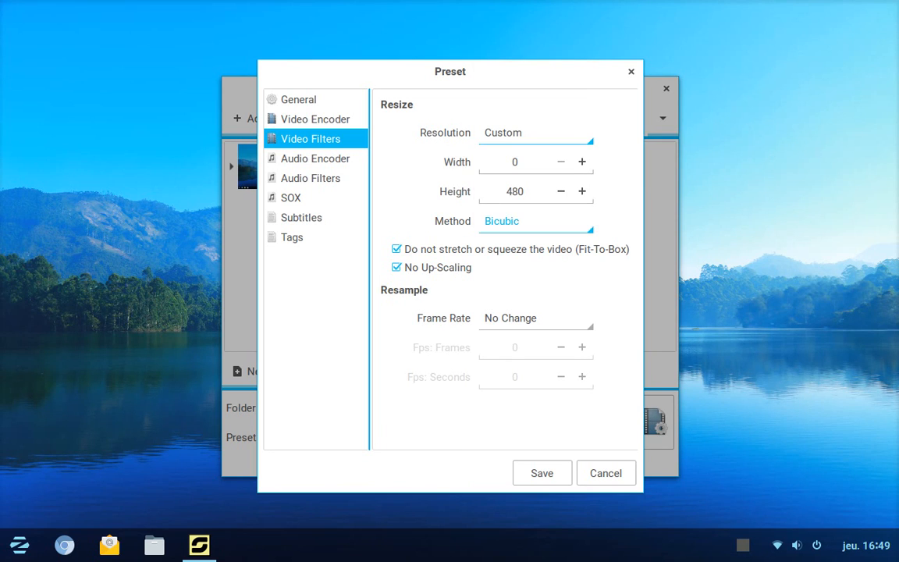
pyautogui.click(536, 221)
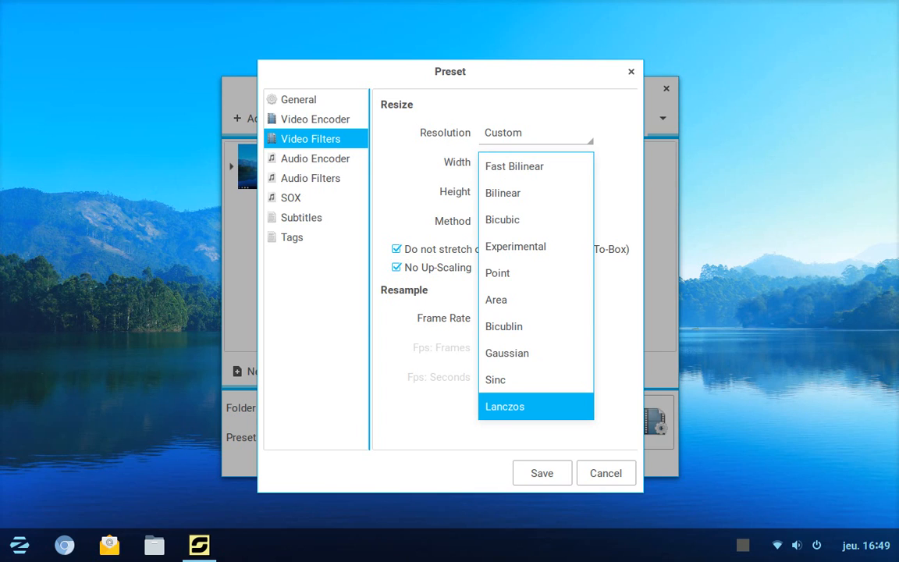
pyautogui.press('Escape')
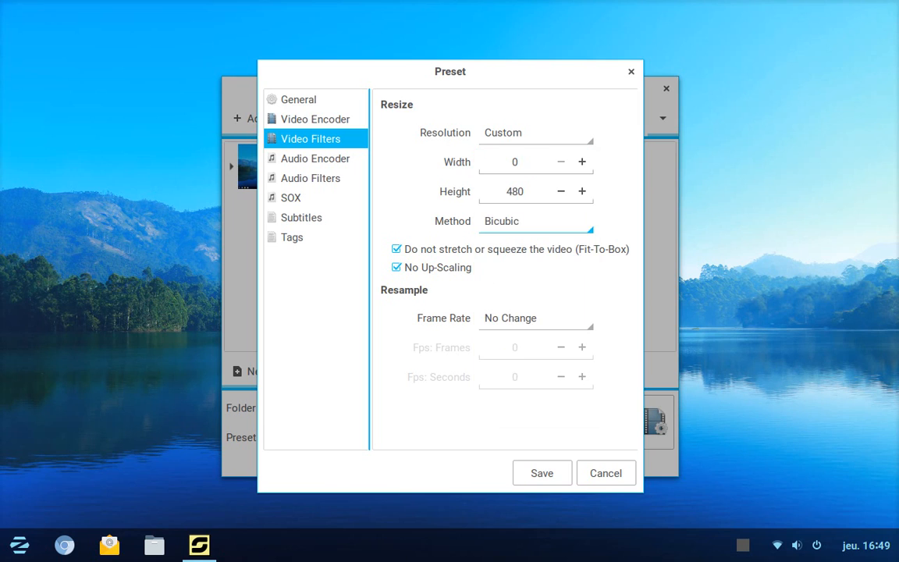
pyautogui.click(536, 133)
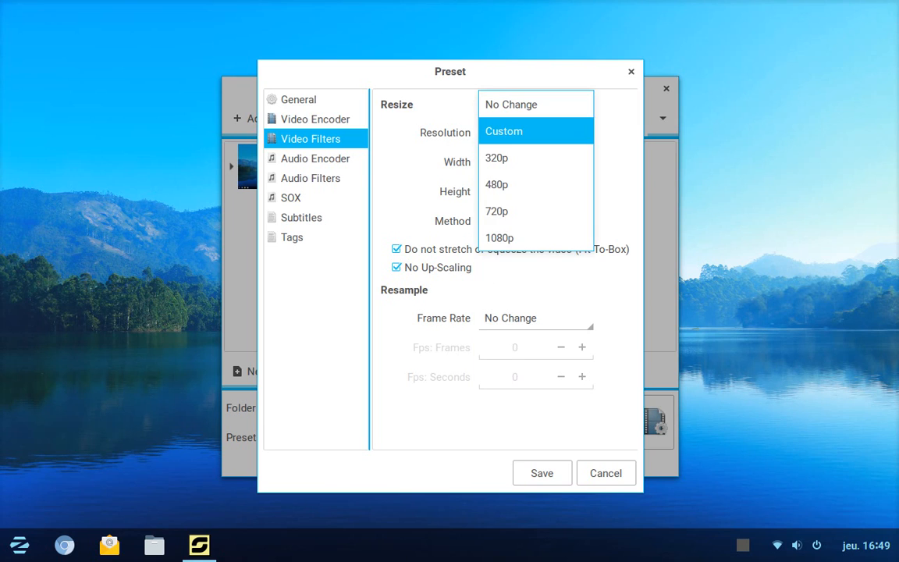
pyautogui.click(536, 238)
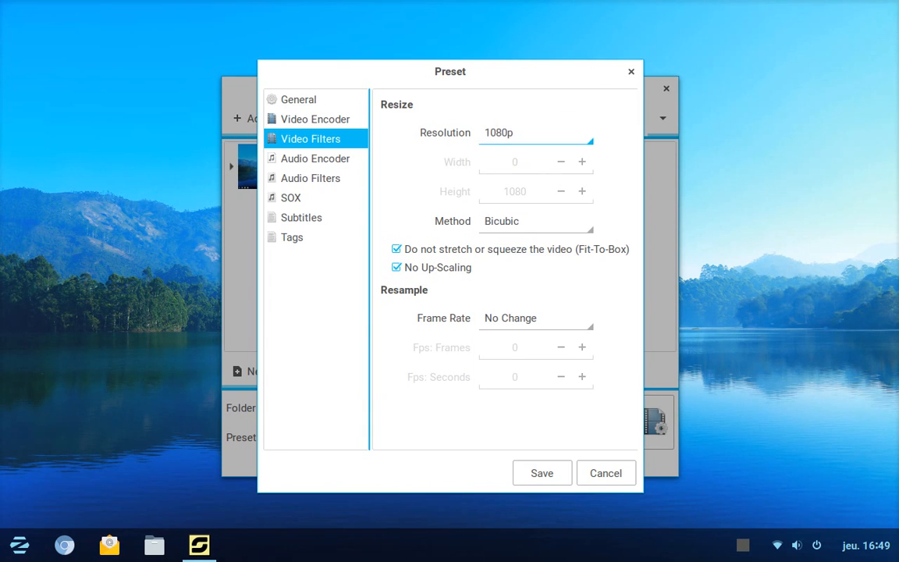
# Look through the audio encoder's codecs, trying AAC / Fraunhofer FDK and going back to AAC / Libav
pyautogui.click(315, 159)
pyautogui.click(544, 133)
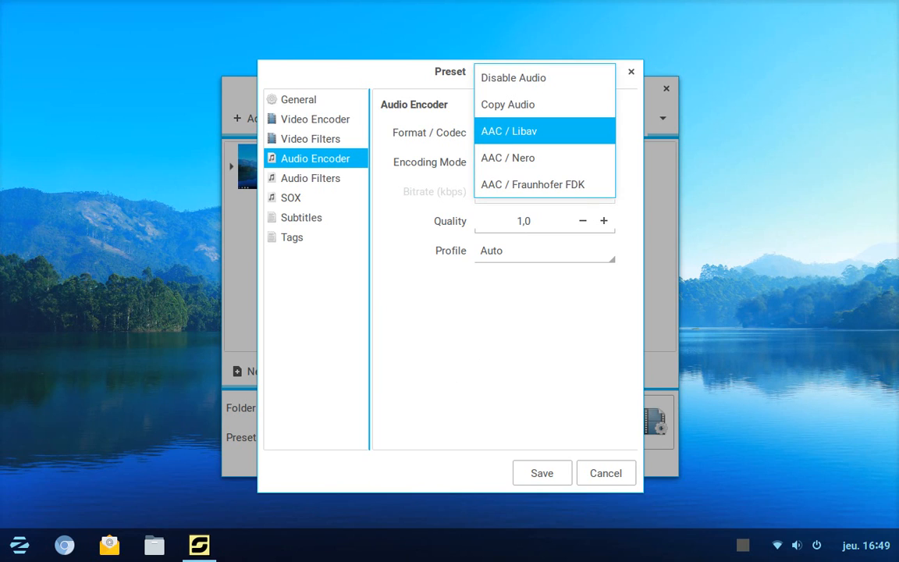
pyautogui.press('Down')
pyautogui.press('Down')
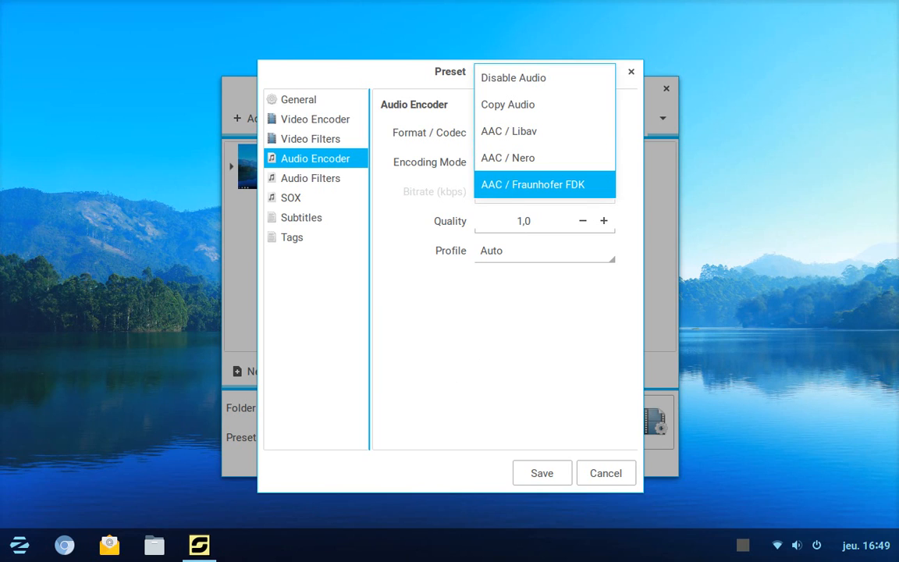
pyautogui.press('Up')
pyautogui.press('Up')
pyautogui.press('Down')
pyautogui.press('Down')
pyautogui.press('Up')
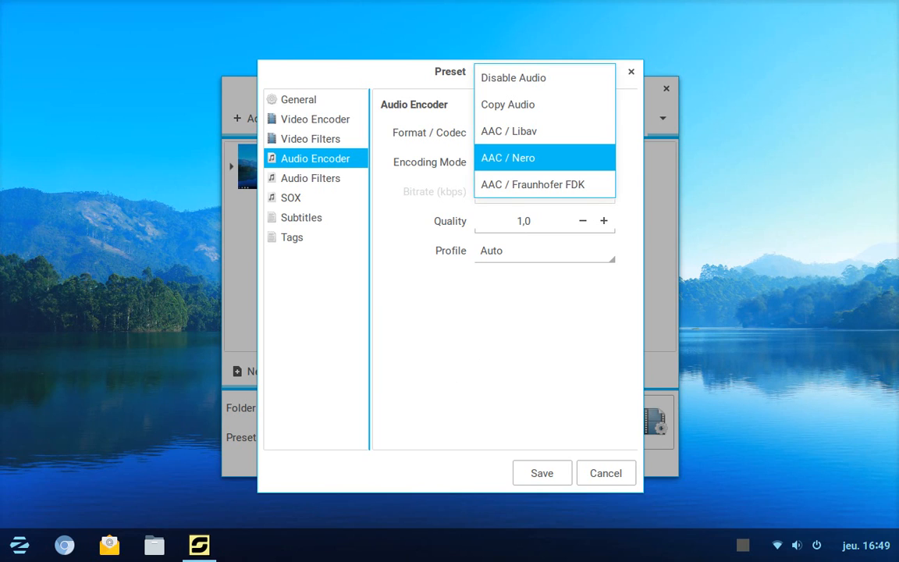
pyautogui.press('Down')
pyautogui.press('Return')
pyautogui.press('space')
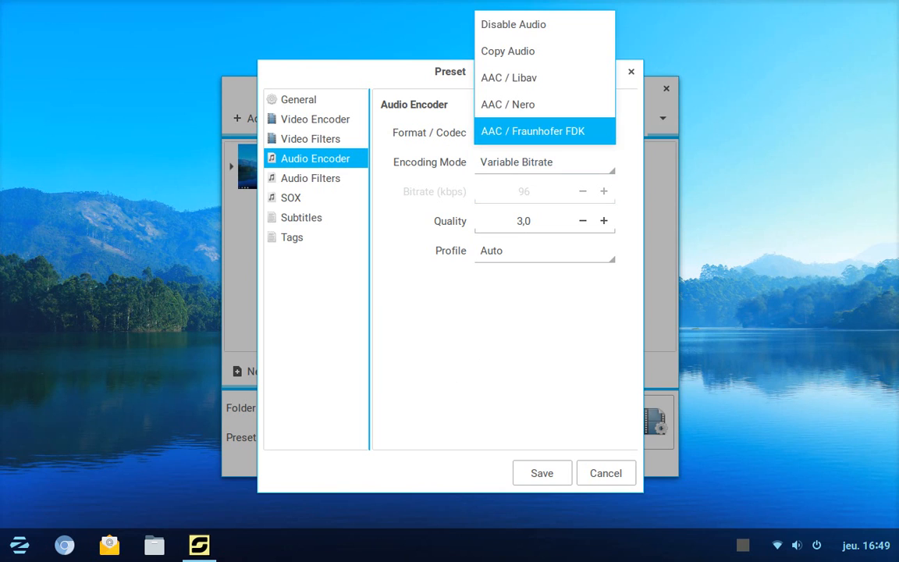
pyautogui.press('Up')
pyautogui.press('Up')
pyautogui.press('Return')
# Review the encoding modes for the AAC / Libav audio codec, keeping Variable Bitrate
pyautogui.press('Tab')
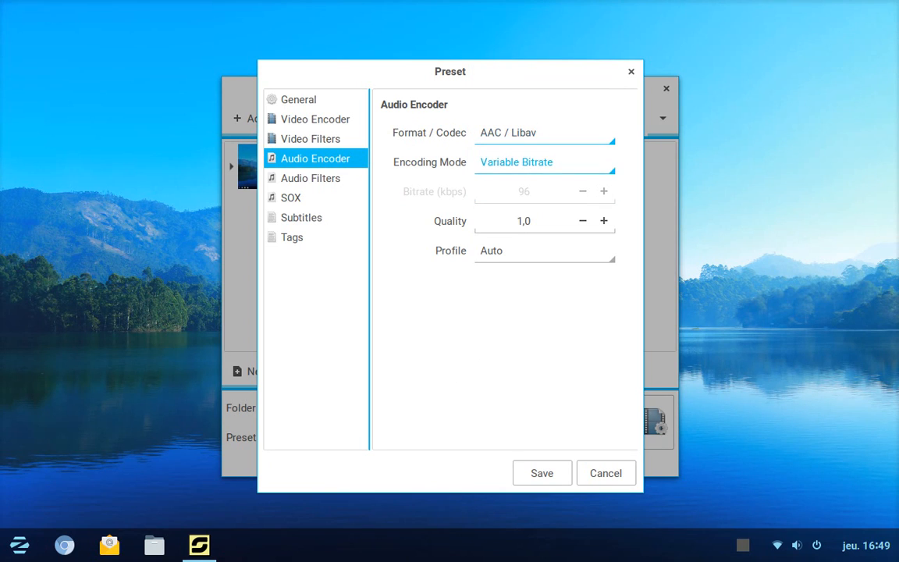
pyautogui.press('space')
pyautogui.press('Down')
pyautogui.press('Up')
pyautogui.press('Return')
# Look through the sampling rates in the audio filters and set the rate to 88200 Hz
pyautogui.click(310, 178)
pyautogui.click(525, 137)
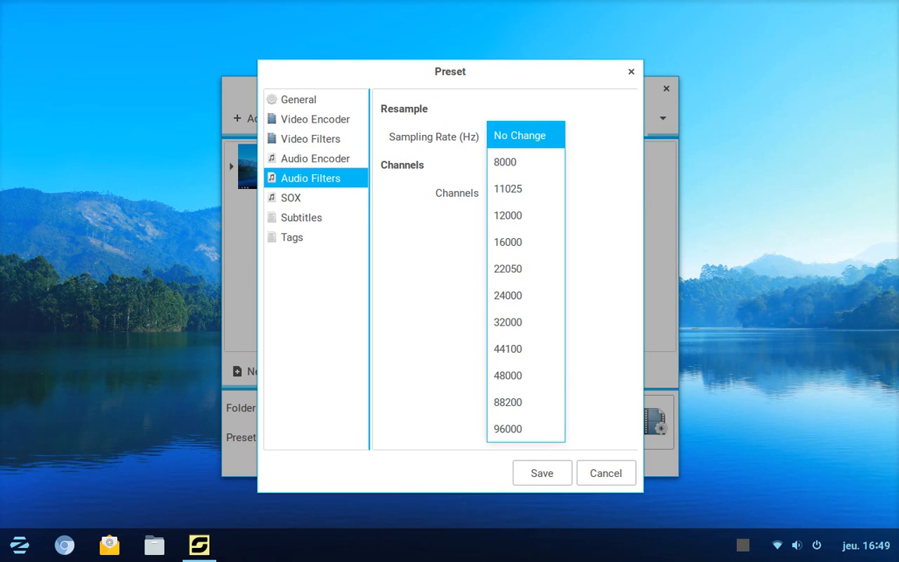
pyautogui.press('Down')
pyautogui.press('Down')
pyautogui.press('Down')
pyautogui.press('Down')
pyautogui.press('Down')
pyautogui.press('Down')
pyautogui.press('Down')
pyautogui.press('Down')
pyautogui.press('Down')
pyautogui.press('Down')
pyautogui.press('Down')
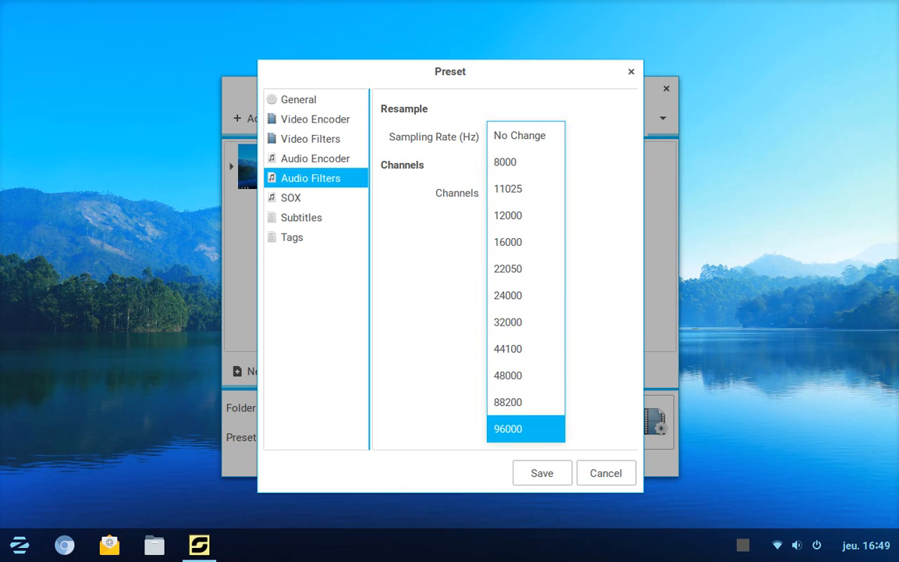
pyautogui.press('Up')
pyautogui.press('Up')
pyautogui.press('Up')
pyautogui.press('Up')
pyautogui.press('Up')
pyautogui.press('Up')
pyautogui.press('Up')
pyautogui.press('Down')
pyautogui.press('Down')
pyautogui.press('Down')
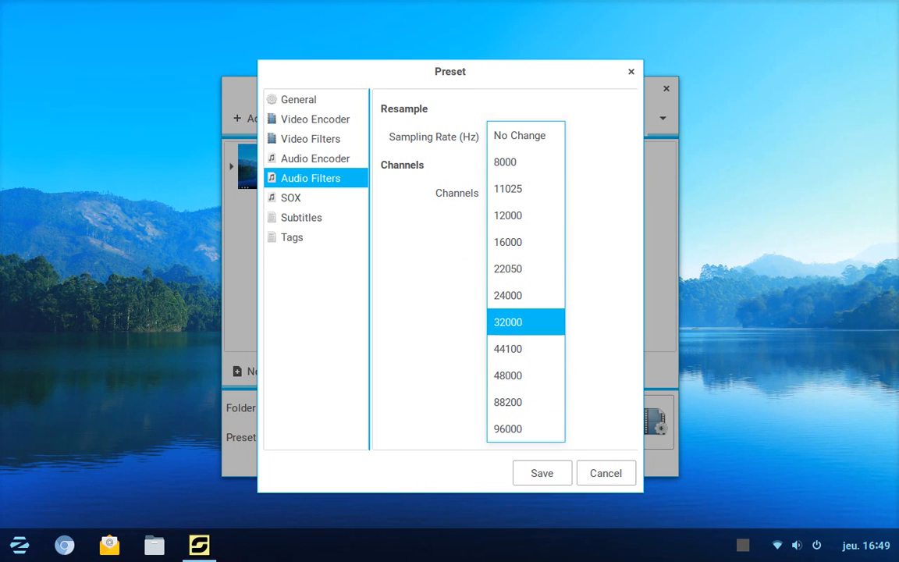
pyautogui.press('Down')
pyautogui.press('Down')
pyautogui.press('Down')
pyautogui.press('Down')
pyautogui.press('Up')
pyautogui.press('Return')
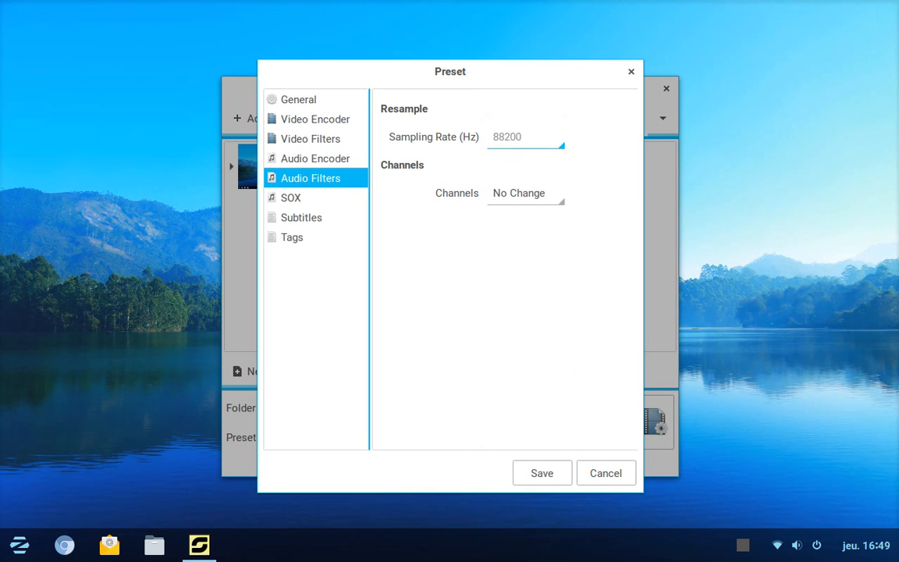
# Switch on SOX audio processing to examine its adjustments, fades and other effects, and switch it off again
pyautogui.click(291, 199)
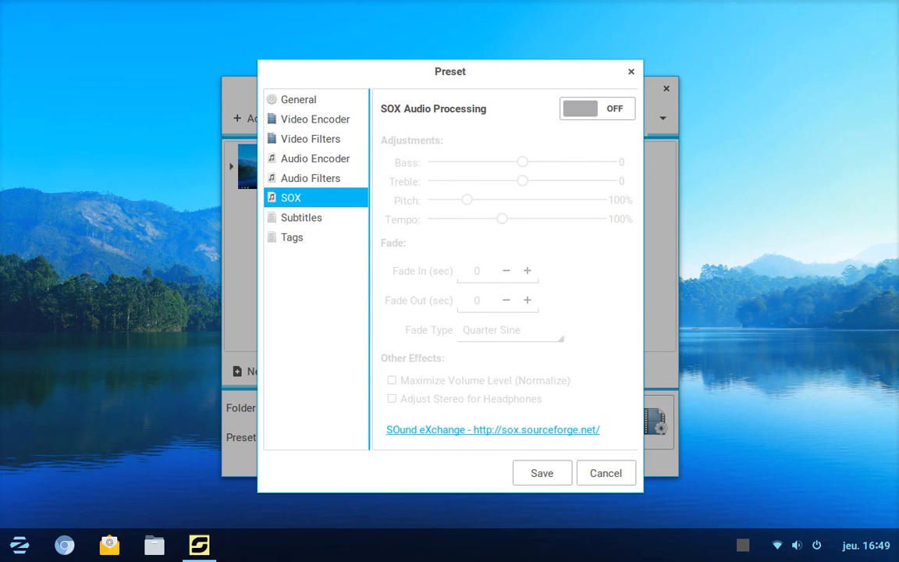
pyautogui.click(597, 109)
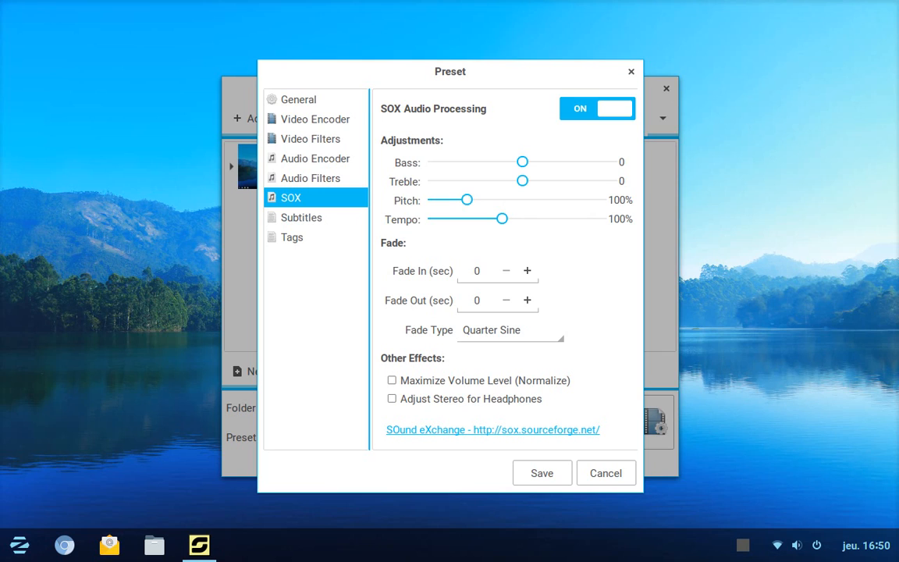
pyautogui.click(597, 108)
# Review the preset's subtitle, tag and general settings, then save the preset
pyautogui.click(301, 218)
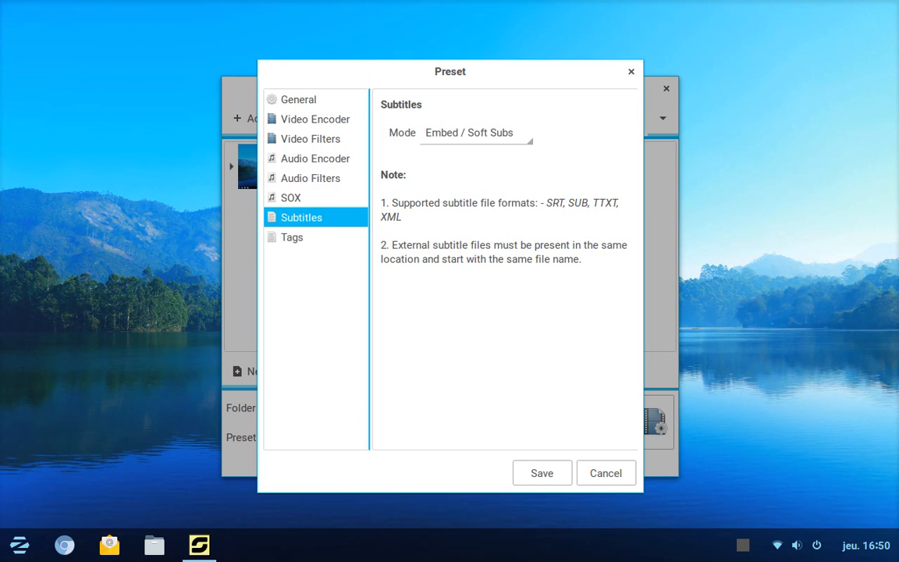
pyautogui.click(292, 237)
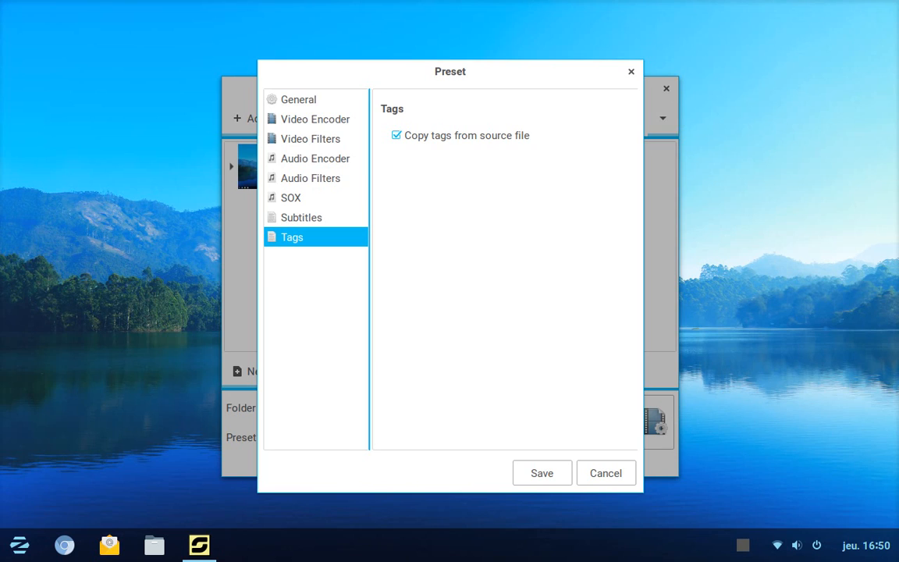
pyautogui.click(299, 100)
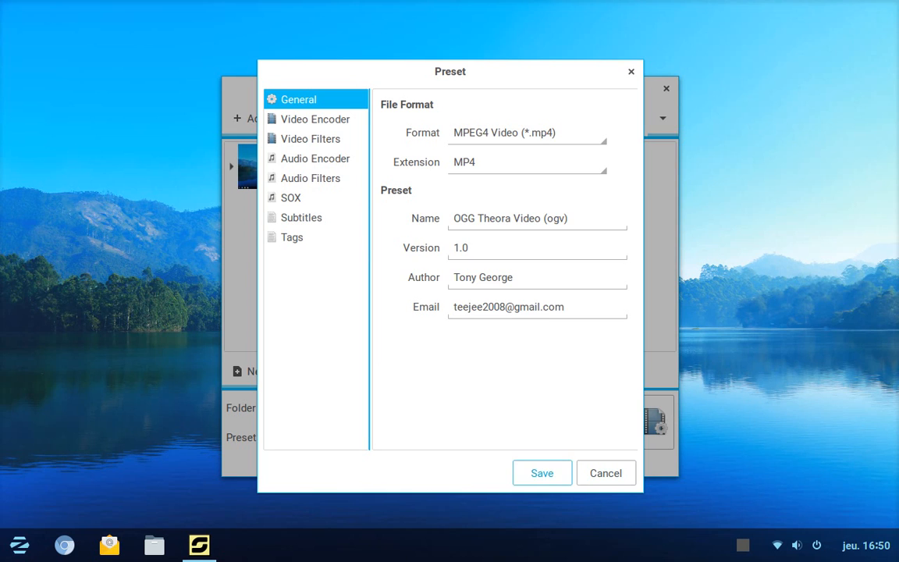
pyautogui.click(542, 473)
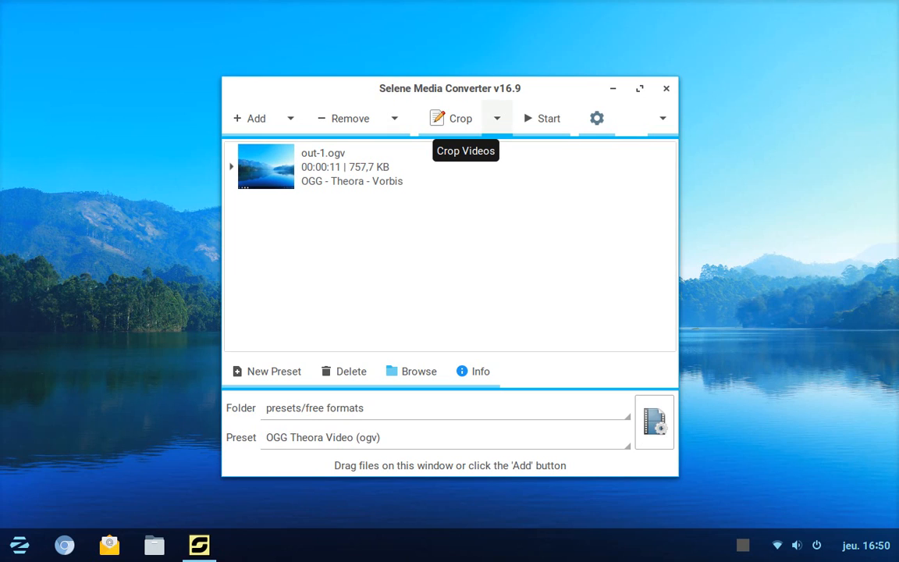
# Examine the batch duration-trimming and video-cropping options for out-1.ogv, leaving both without edits
pyautogui.click(496, 118)
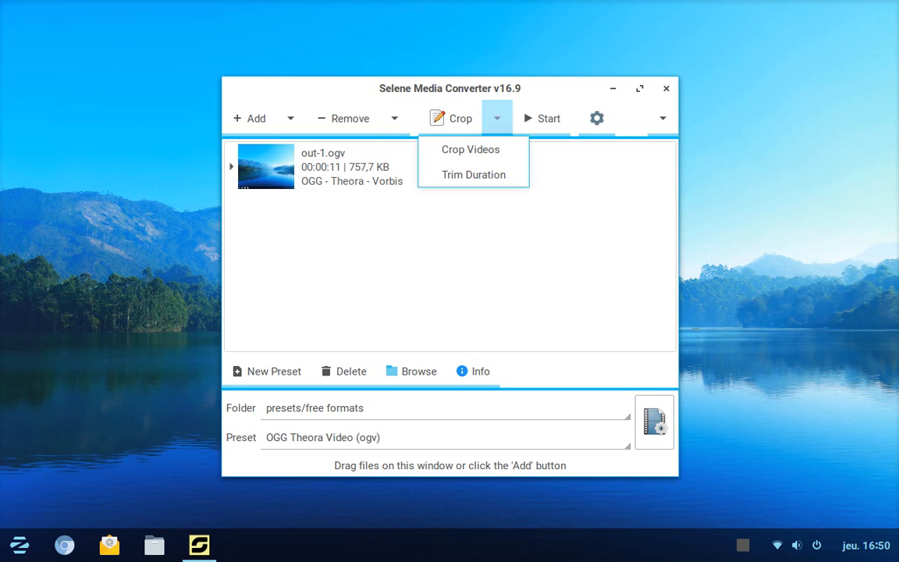
pyautogui.click(474, 174)
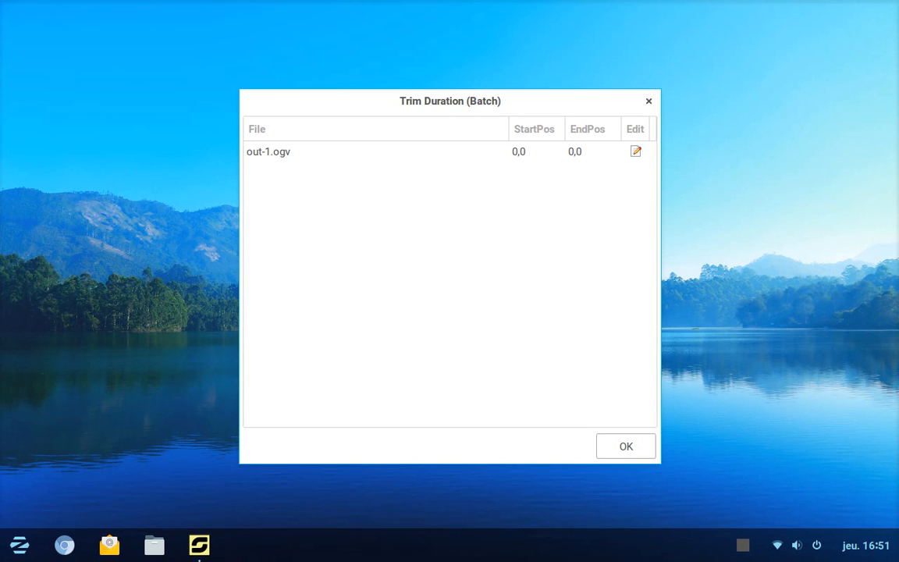
pyautogui.click(626, 446)
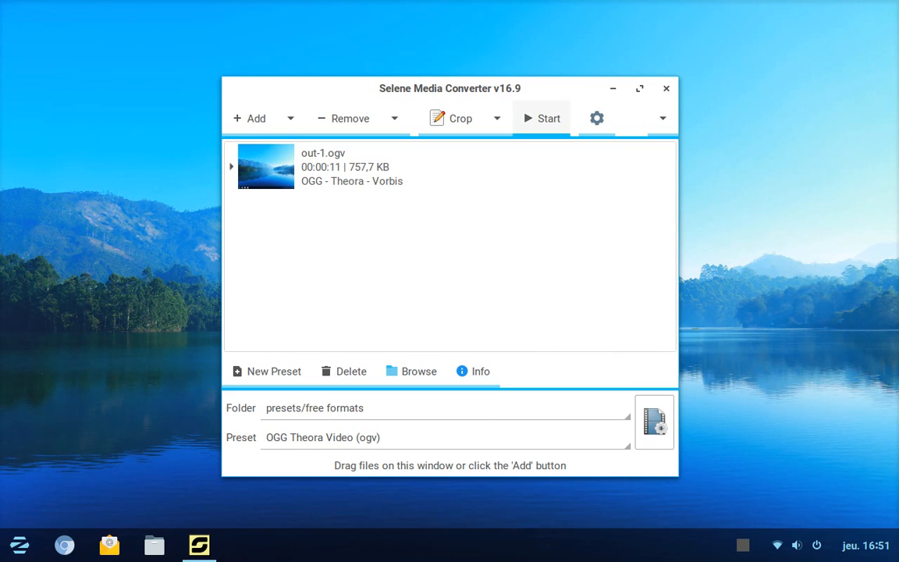
pyautogui.click(496, 118)
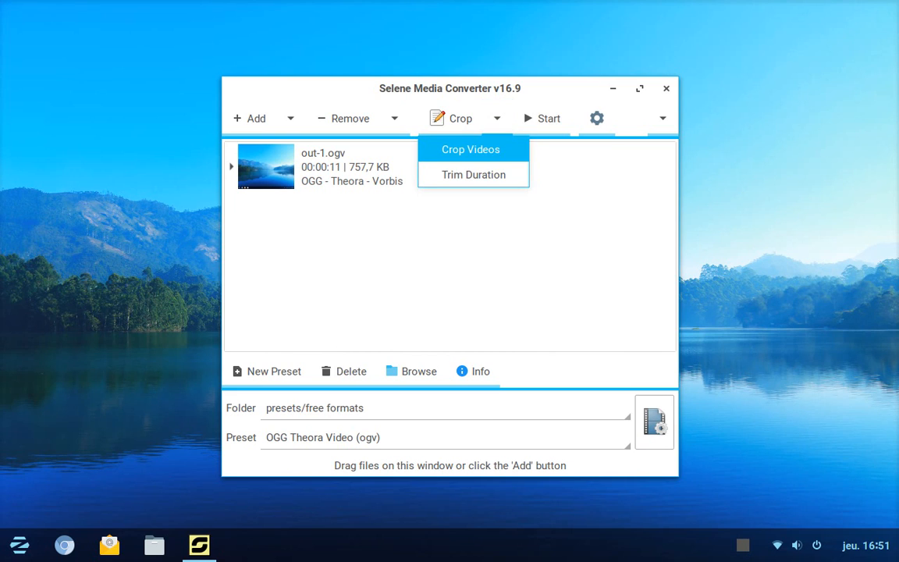
pyautogui.click(471, 149)
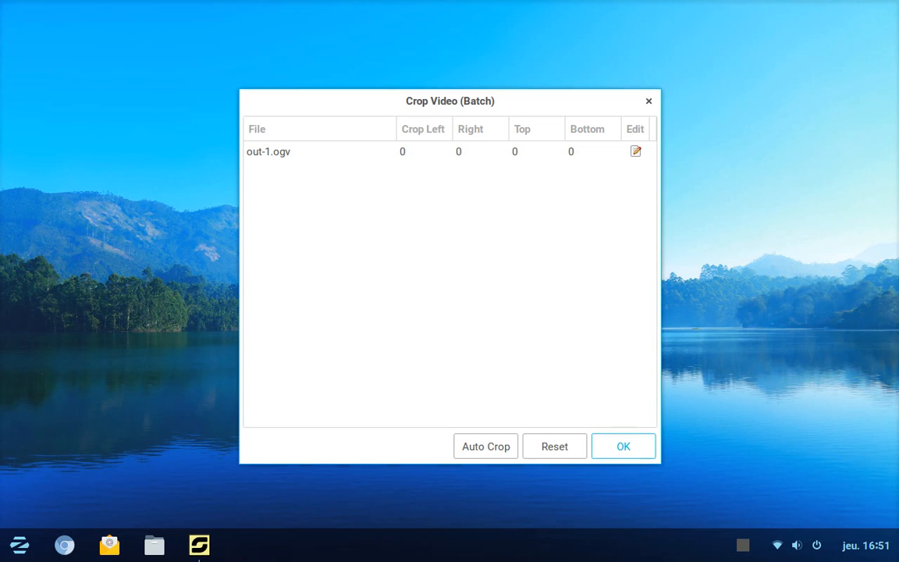
pyautogui.click(623, 446)
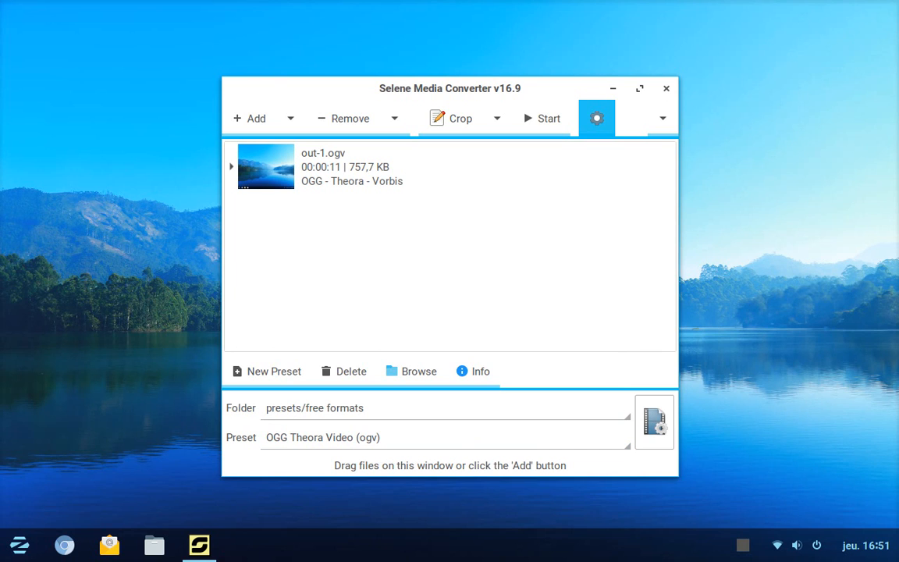
# Examine the converter's general settings for output directory, backup directory and file view
pyautogui.click(597, 118)
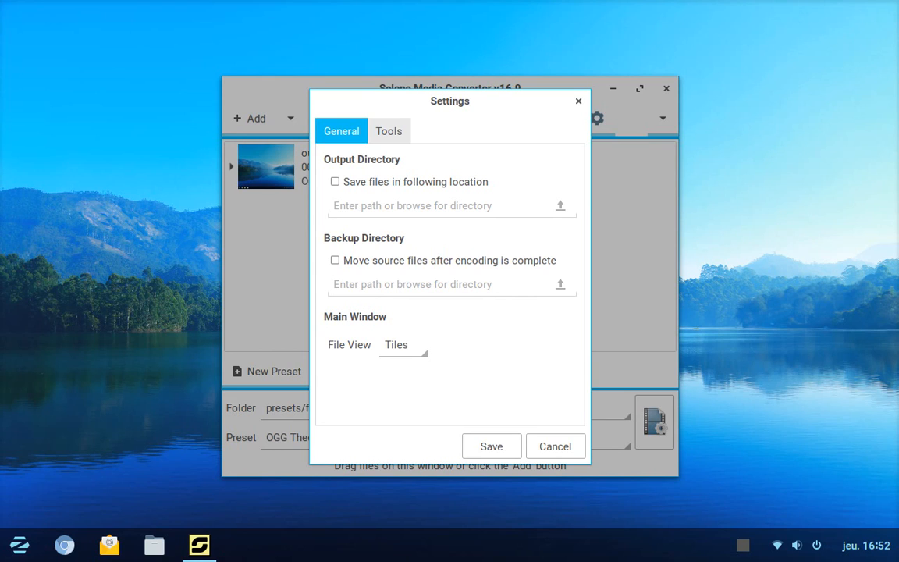
pyautogui.click(403, 345)
pyautogui.click(402, 343)
# Set the preferred encoder to avconv / Libav, review the player choices keeping mplayer, and save the settings
pyautogui.click(389, 131)
pyautogui.click(427, 187)
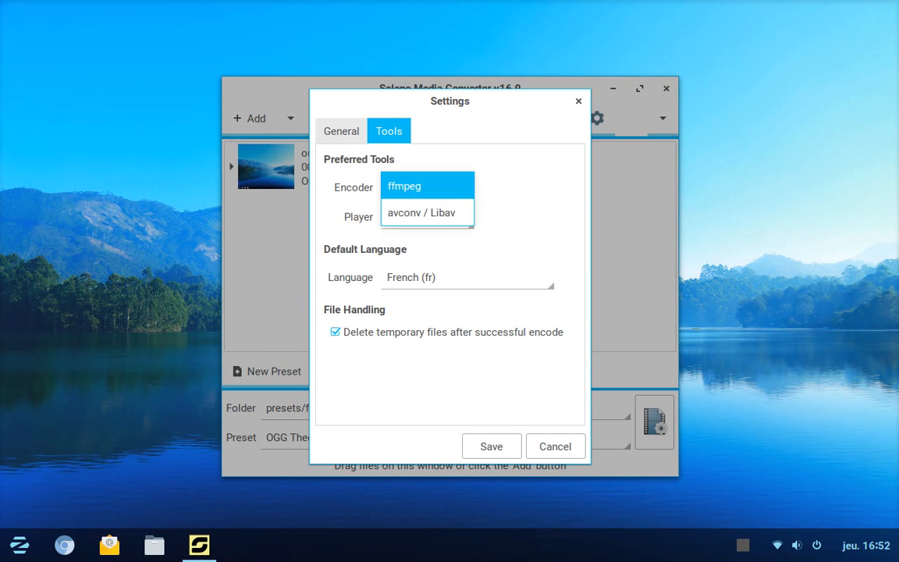
pyautogui.click(421, 213)
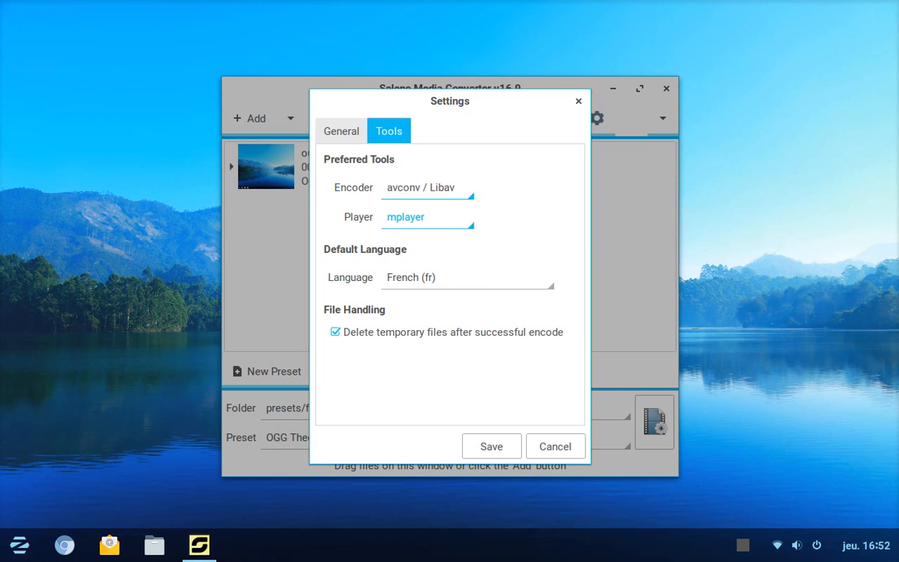
pyautogui.click(427, 187)
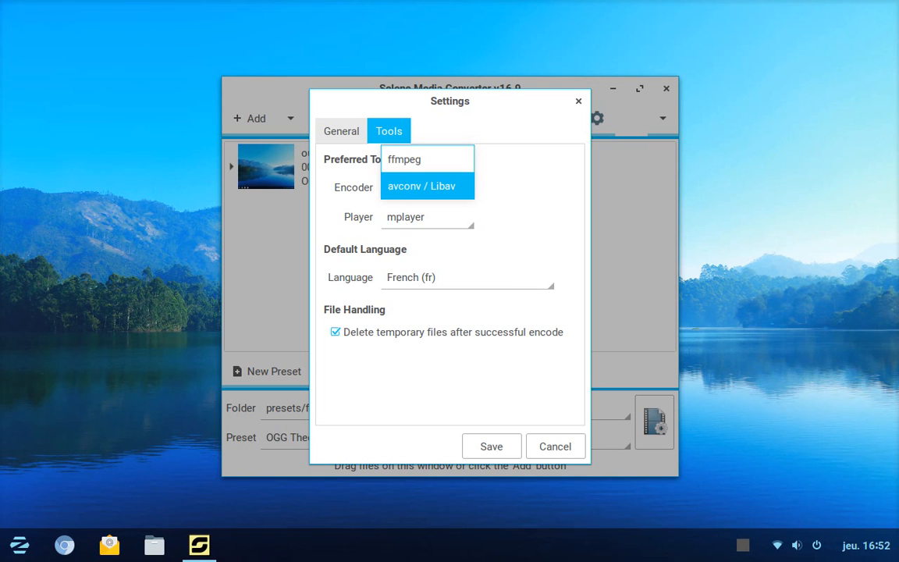
pyautogui.click(427, 187)
pyautogui.click(426, 217)
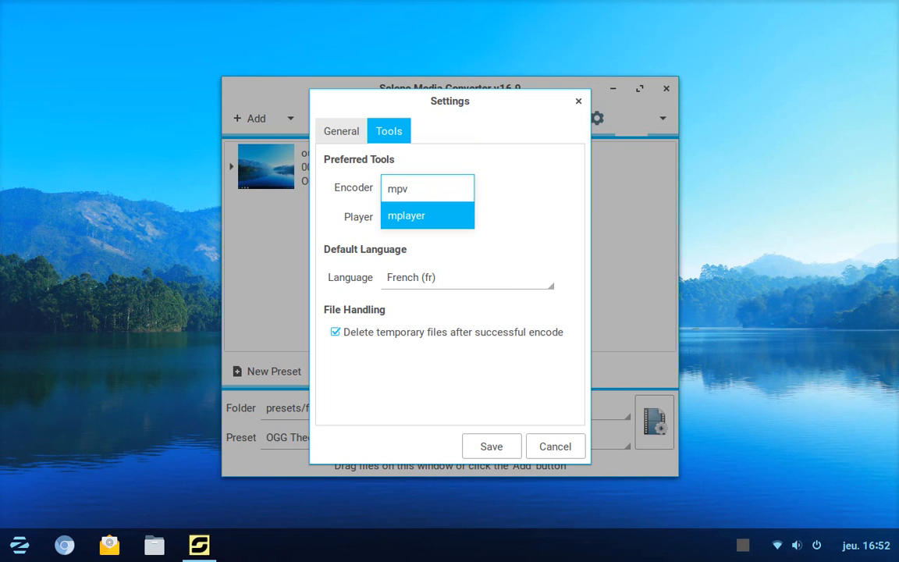
pyautogui.click(427, 216)
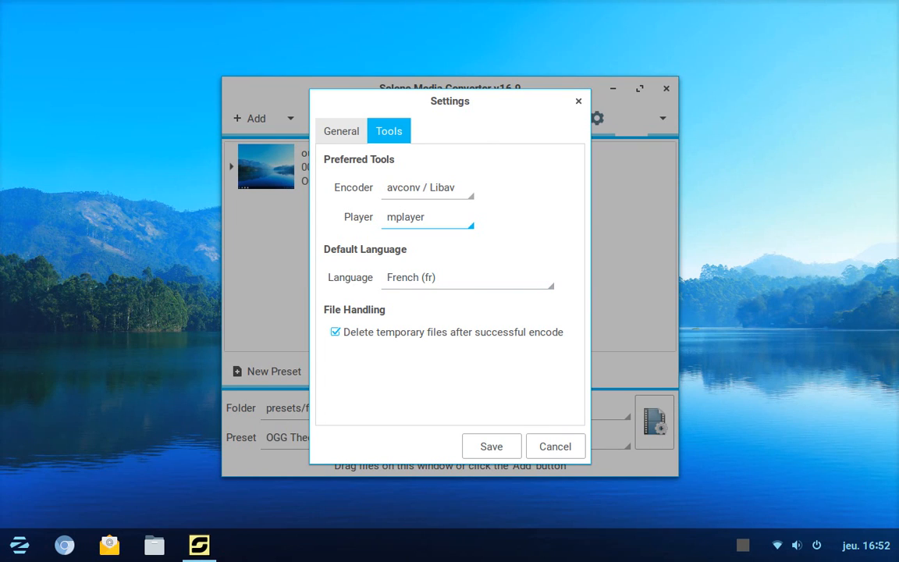
pyautogui.click(491, 445)
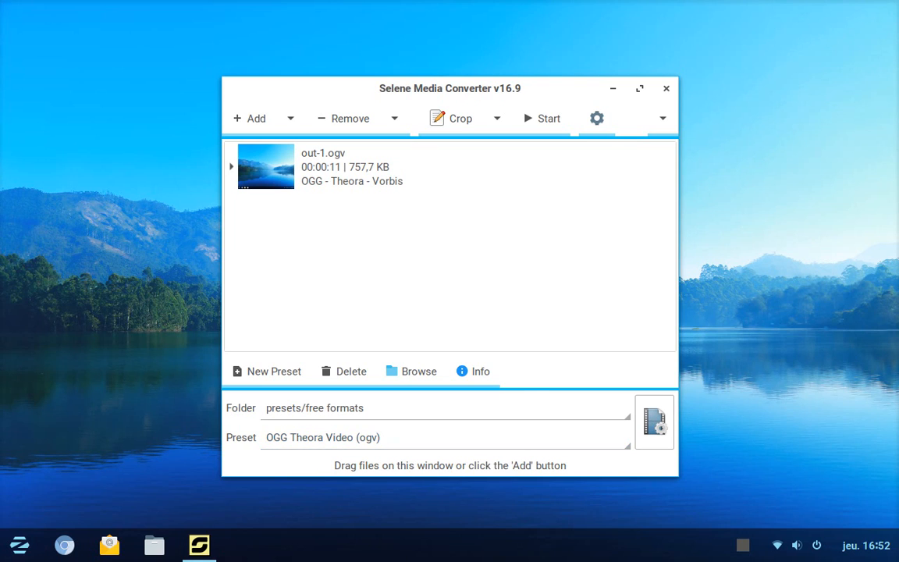
# Look at the converter's additional Information, Donate and About entries without opening any
pyautogui.click(663, 119)
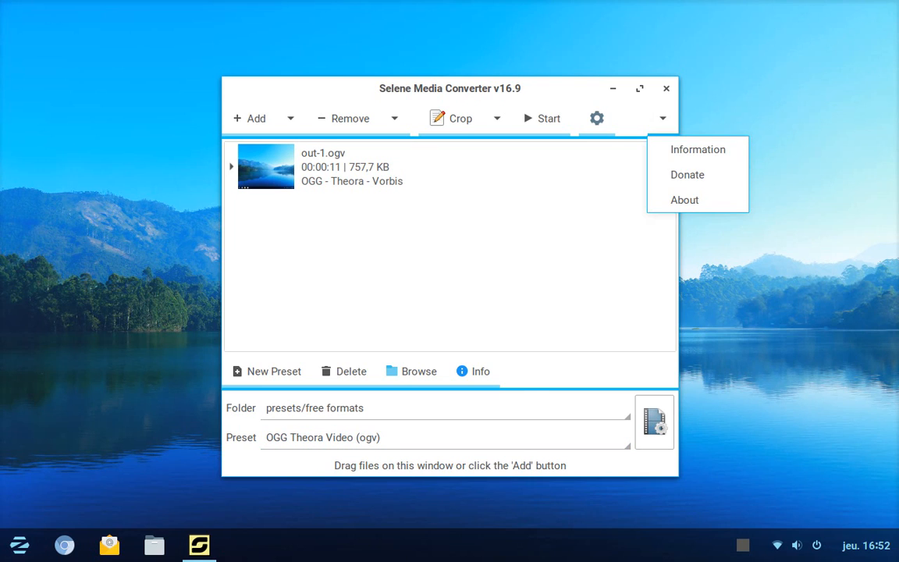
pyautogui.click(595, 185)
pyautogui.click(595, 186)
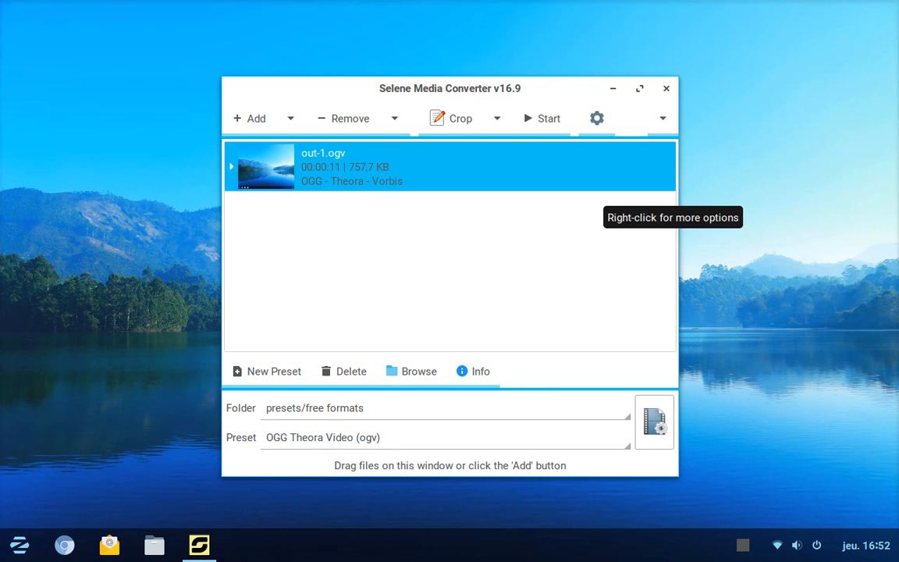
# Close the media converter and launch the Terminal by searching the installed applications for "term"
pyautogui.click(18, 544)
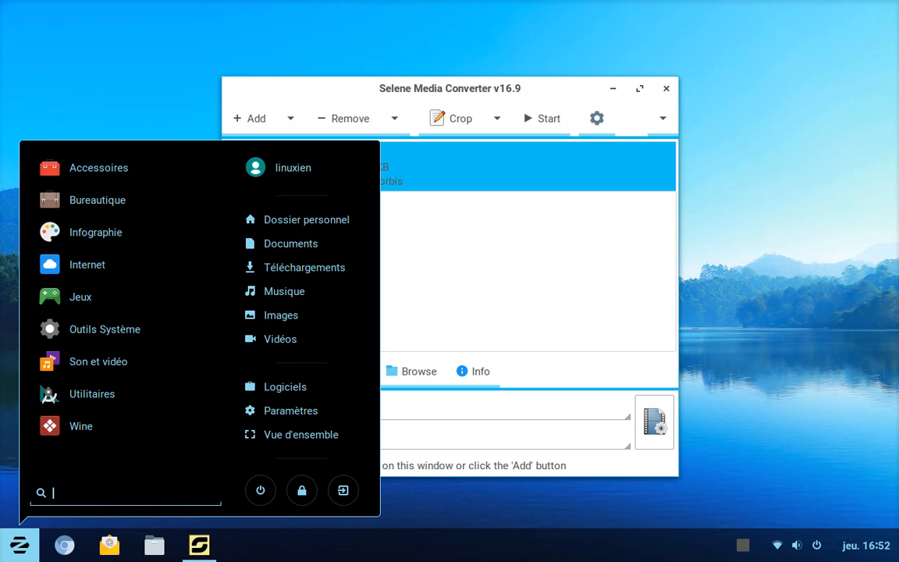
pyautogui.press('Escape')
pyautogui.click(667, 88)
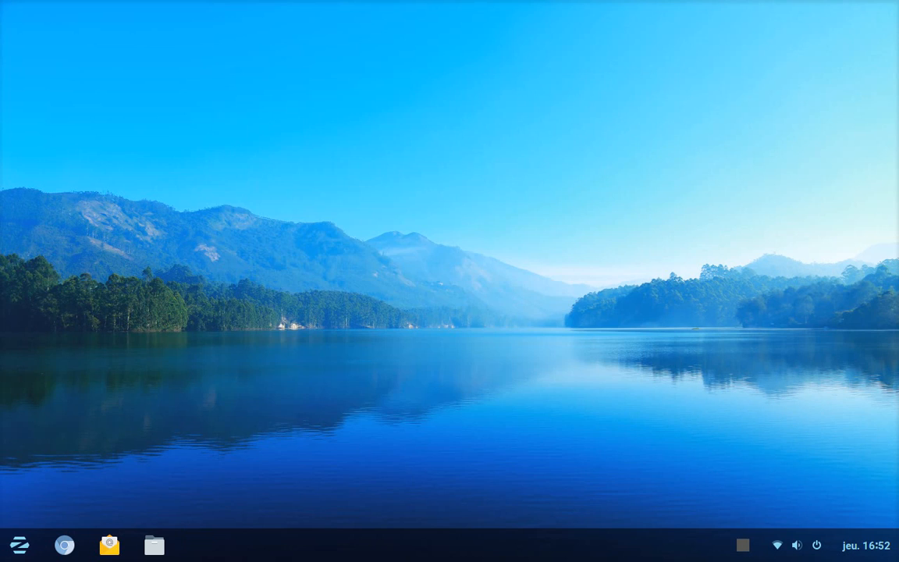
pyautogui.click(19, 544)
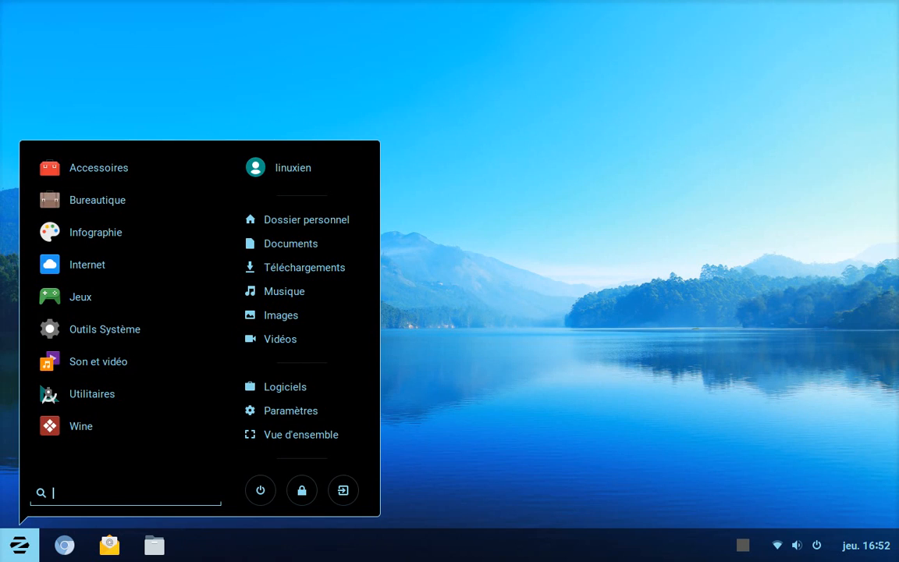
pyautogui.write('t')
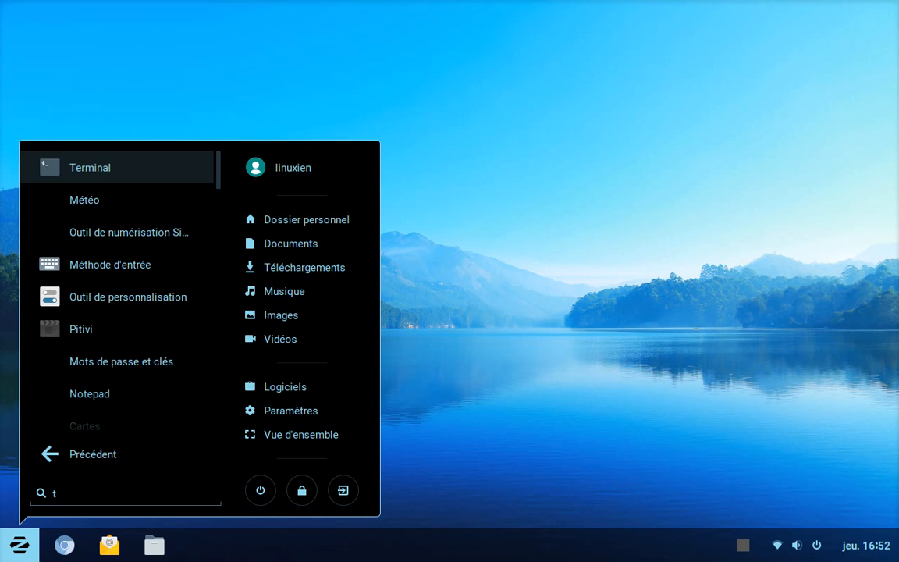
pyautogui.write('erm')
pyautogui.click(866, 544)
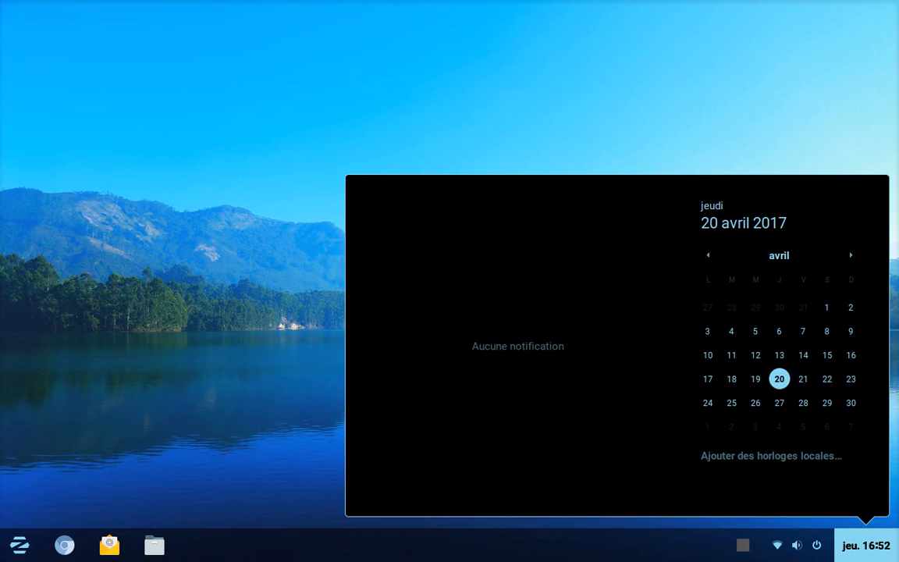
pyautogui.press('super')
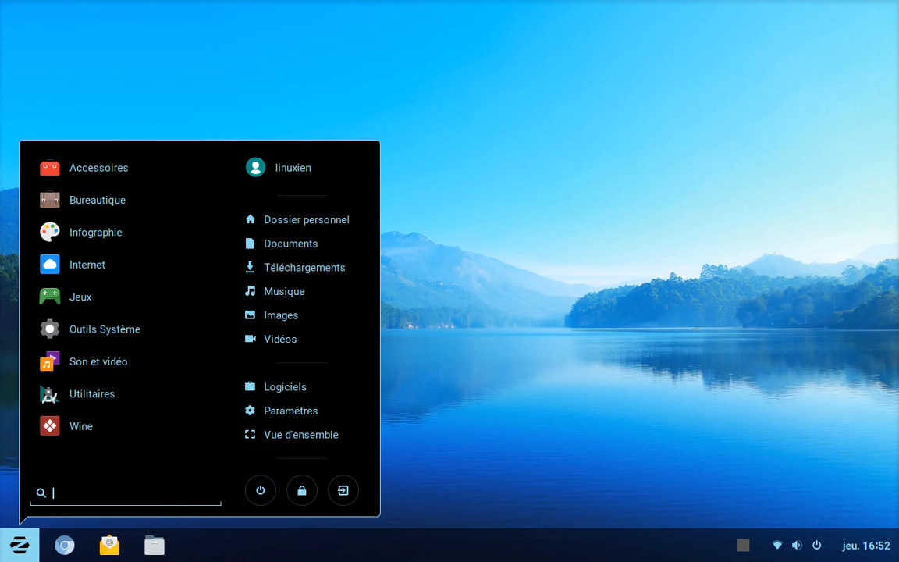
pyautogui.write('term')
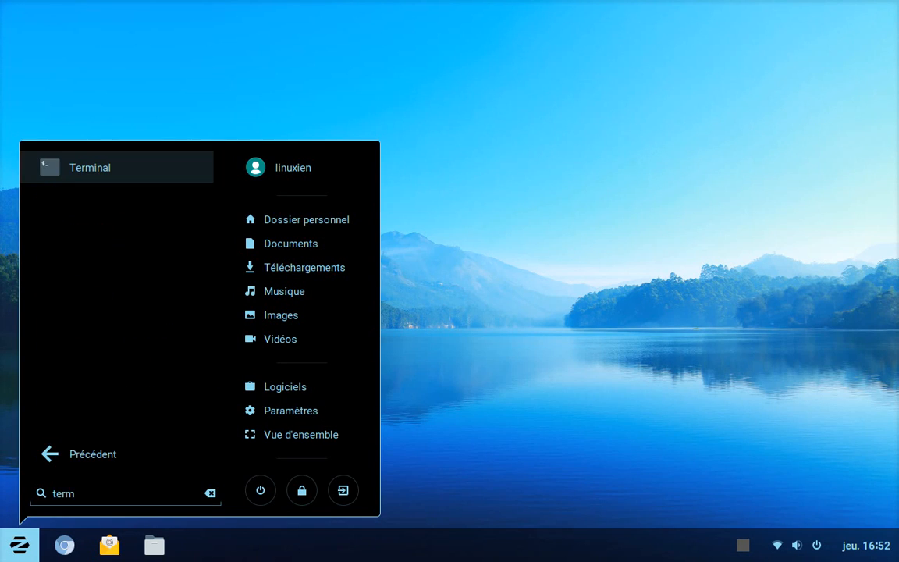
pyautogui.press('Return')
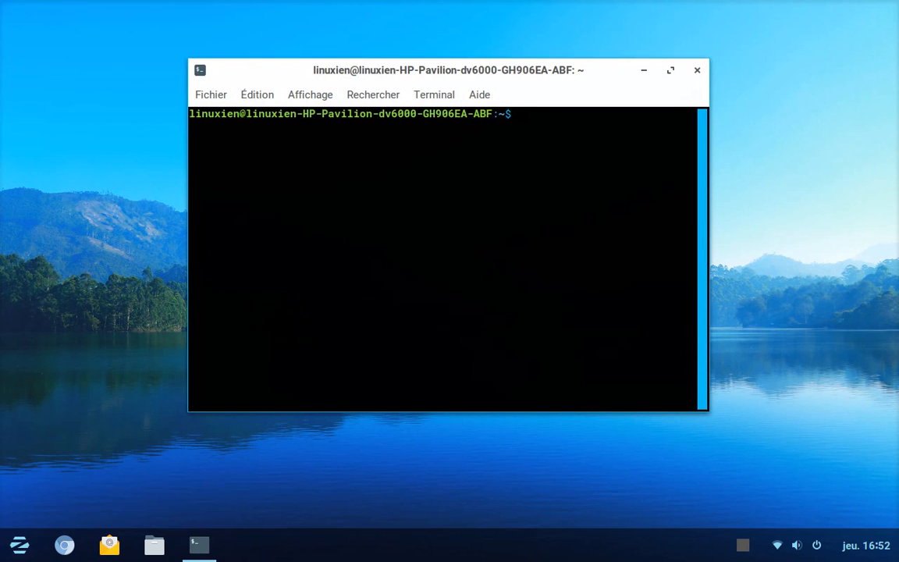
# Add the software repository with "sudo apt-add-repository ppa:teejee2008/ppa", entering the account password and accepting the addition
pyautogui.write('sudo apt-add-repos')
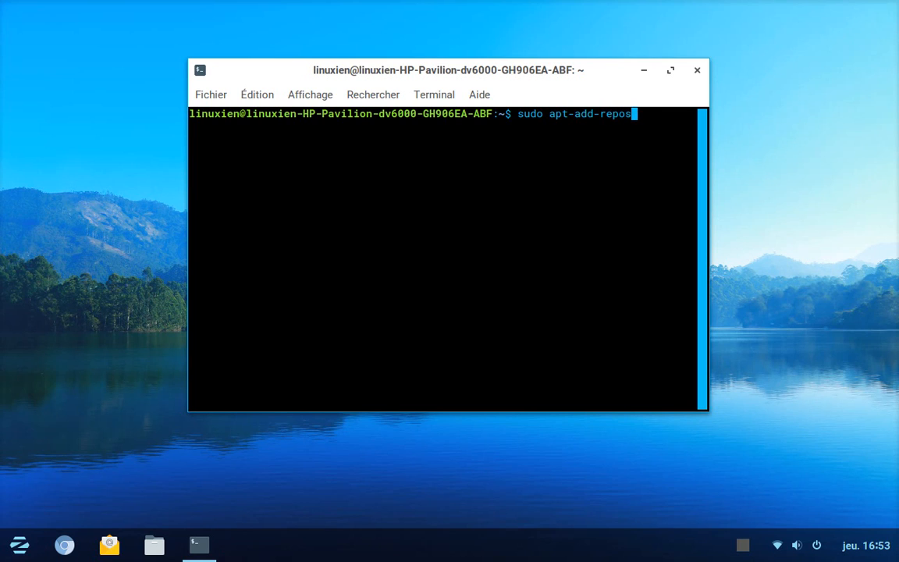
pyautogui.write('itory ppa:')
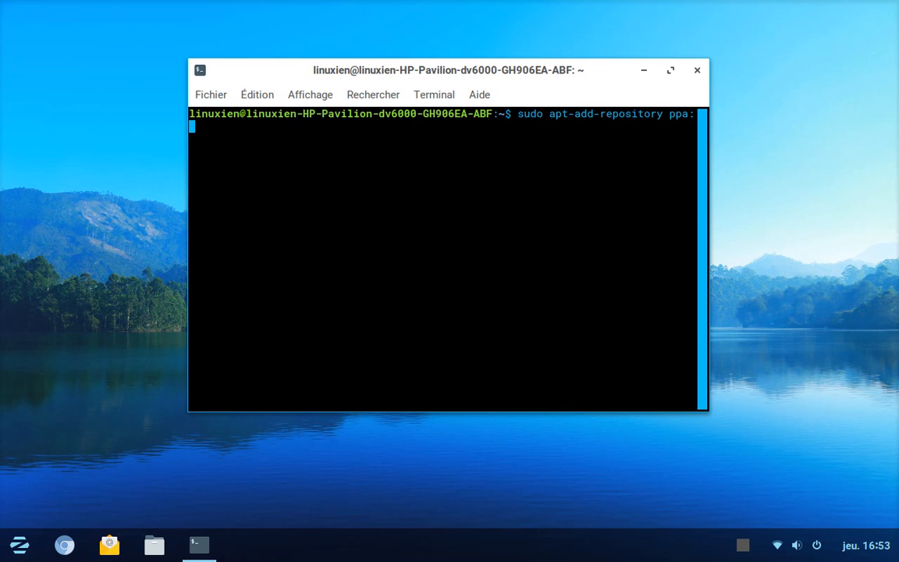
pyautogui.write('teejee2008')
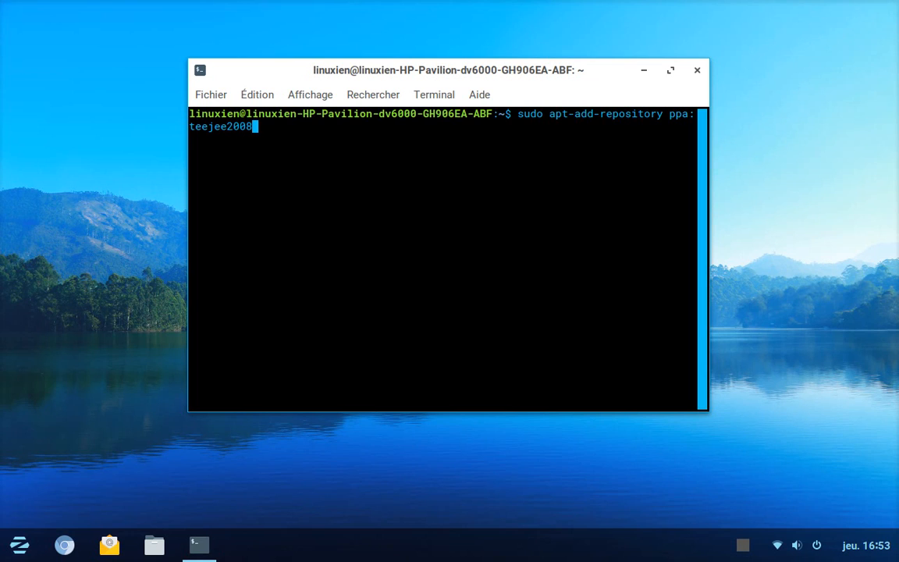
pyautogui.write('/ppa')
pyautogui.press('Return')
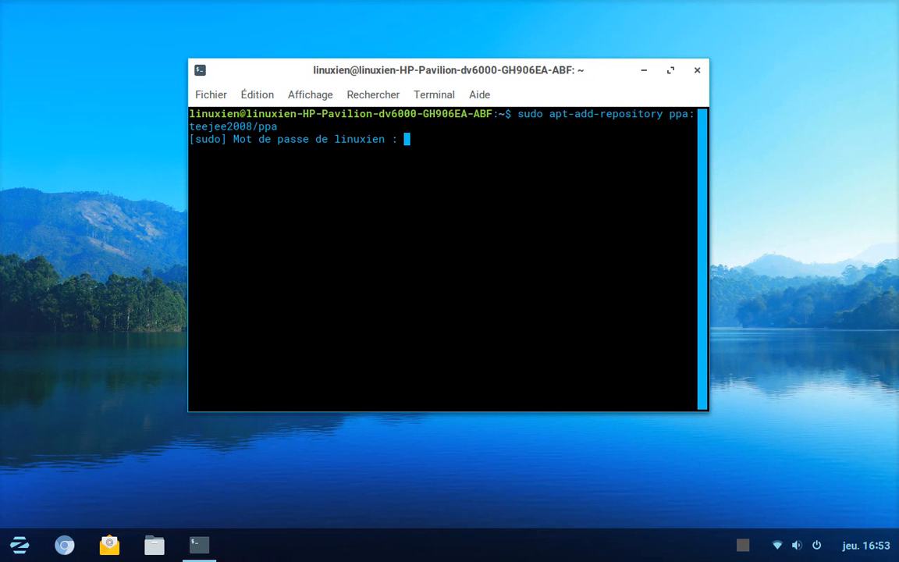
pyautogui.press('Return')
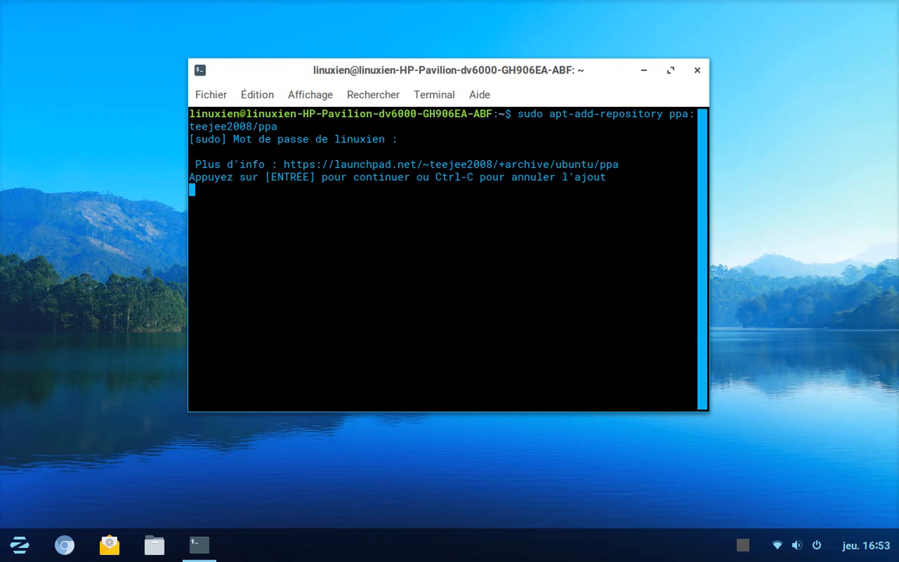
pyautogui.press('Return')
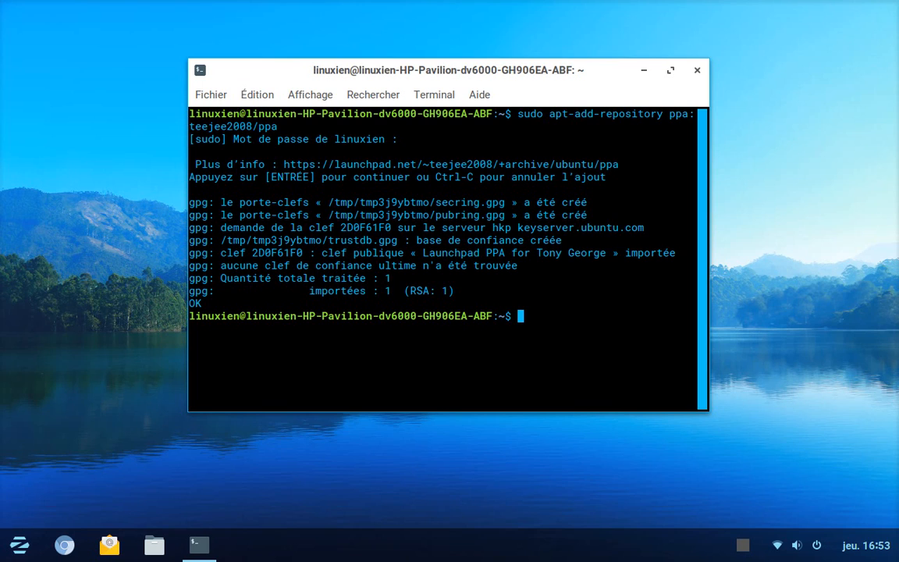
# Refresh the package lists by running "sudo apt-get update"
pyautogui.write('sudo apt-get')
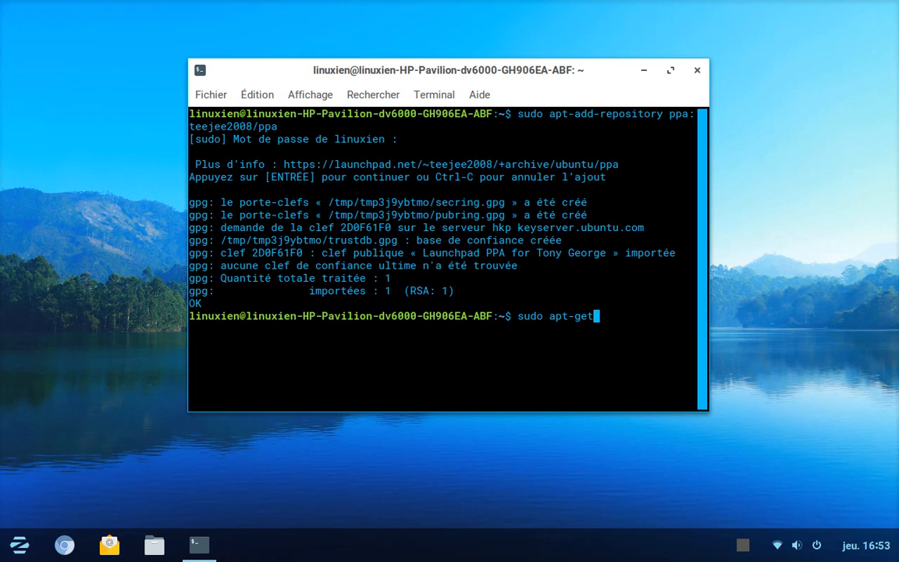
pyautogui.write(' update')
pyautogui.press('Return')
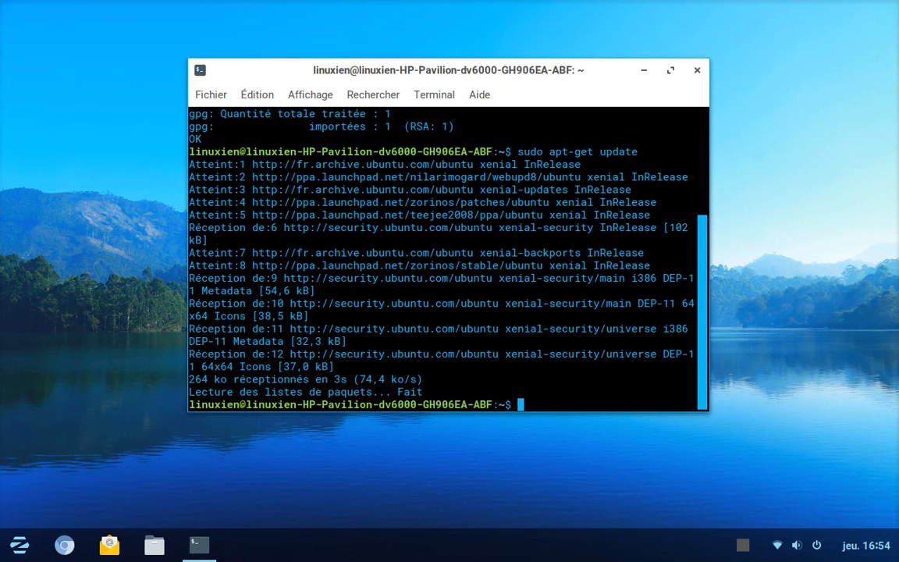
# Run "sudo apt-get install selene" to install the media converter package
pyautogui.write('pt-ge')
pyautogui.press('BackSpace')
pyautogui.press('BackSpace')
pyautogui.press('BackSpace')
pyautogui.press('BackSpace')
pyautogui.press('BackSpace')
pyautogui.write('sudo at')
pyautogui.press('BackSpace')
pyautogui.write('pt-get i')
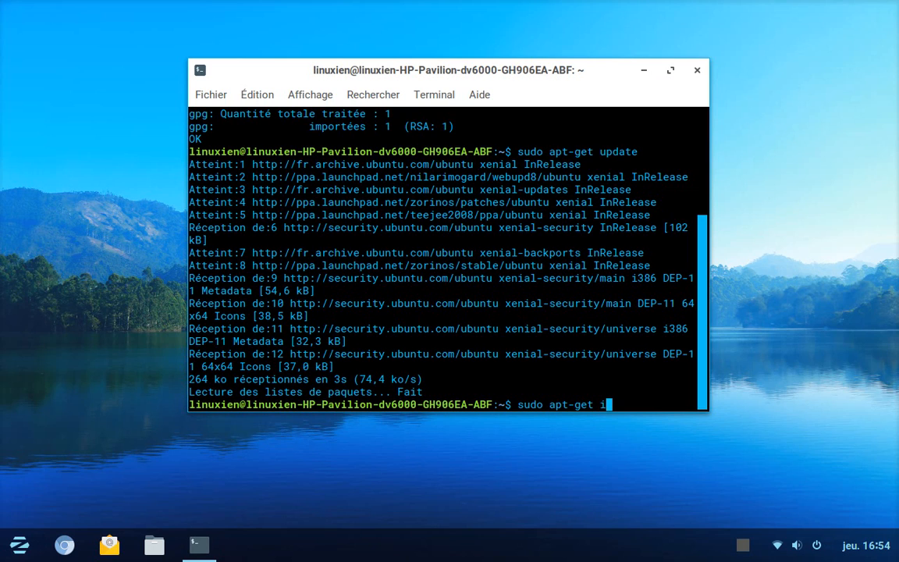
pyautogui.write('nstall selene')
pyautogui.press('Return')
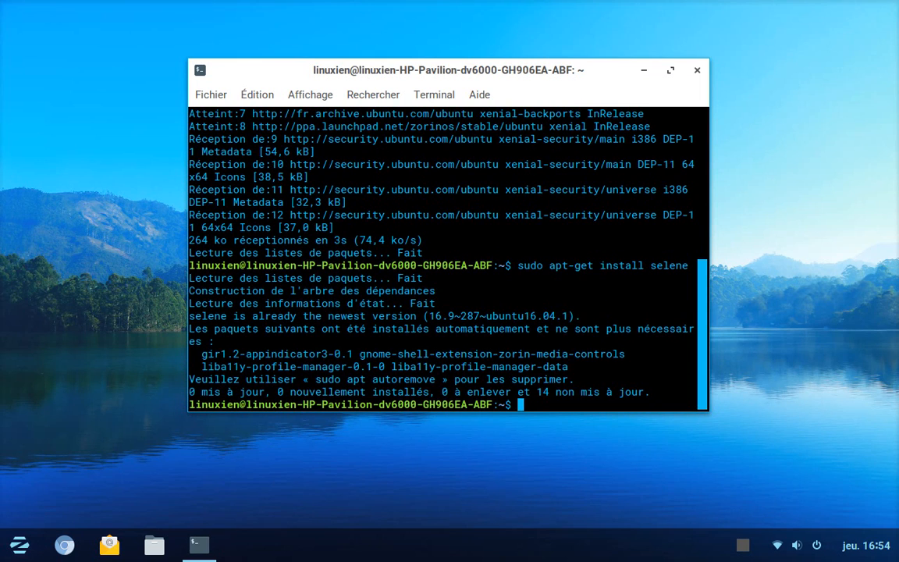